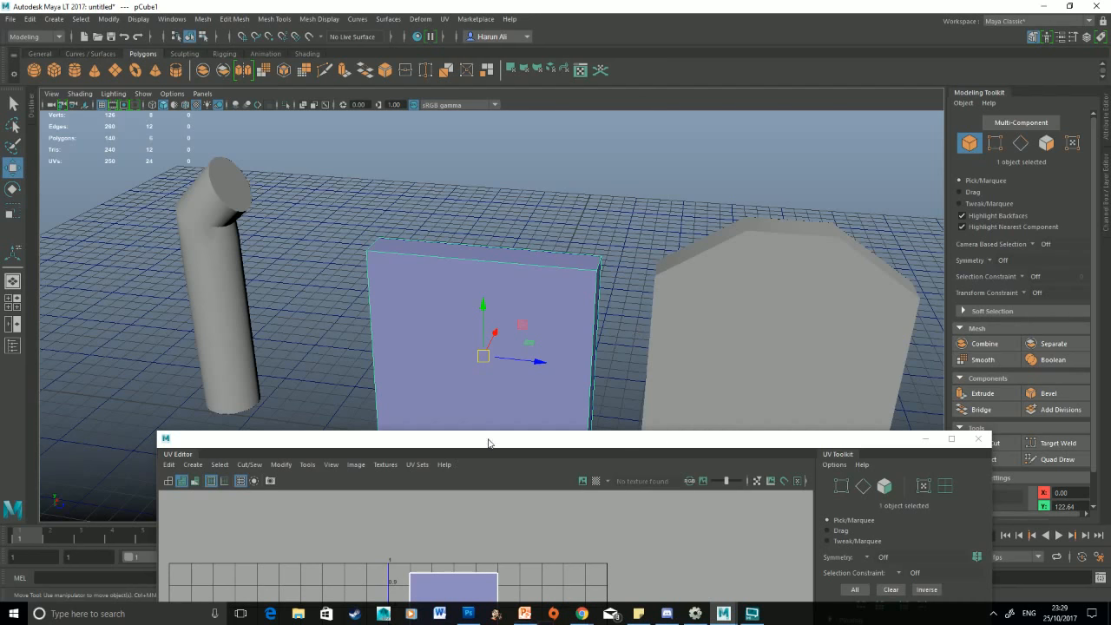
# Maximize the UV Editor window and toggle the shaded UV shell display off and back on
pyautogui.moveTo(446, 447); pyautogui.dragTo(538, 5)
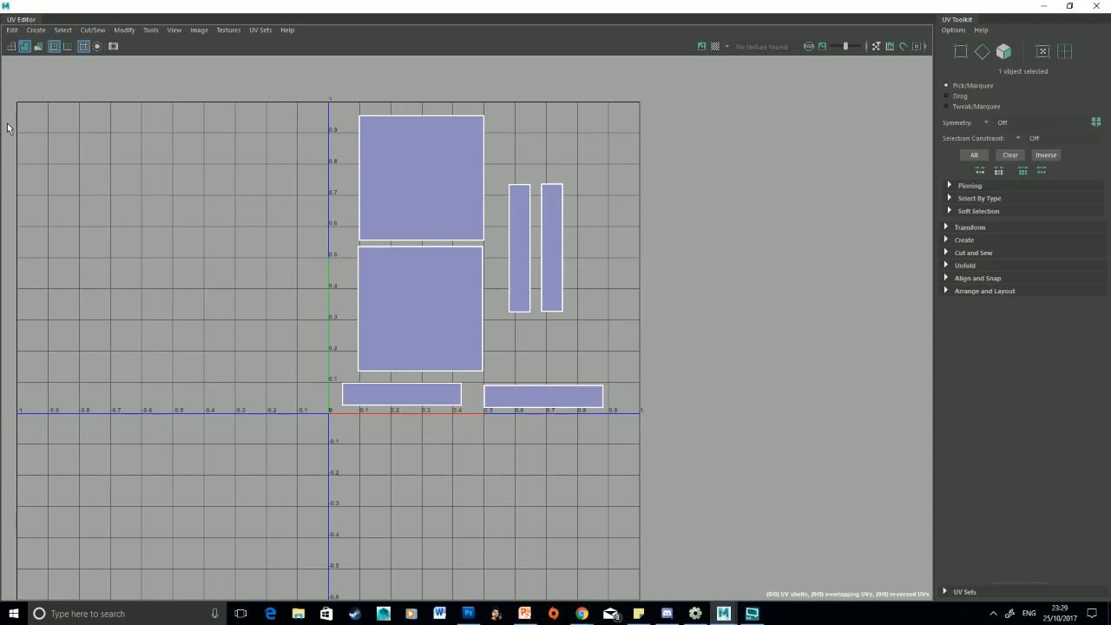
pyautogui.click(12, 46)
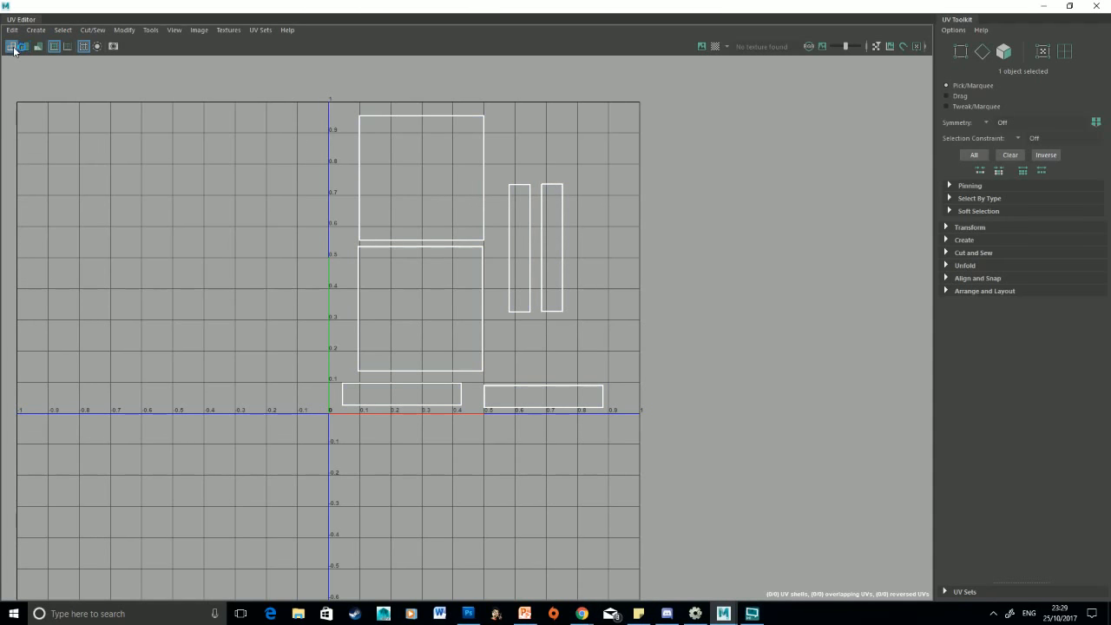
pyautogui.click(25, 47)
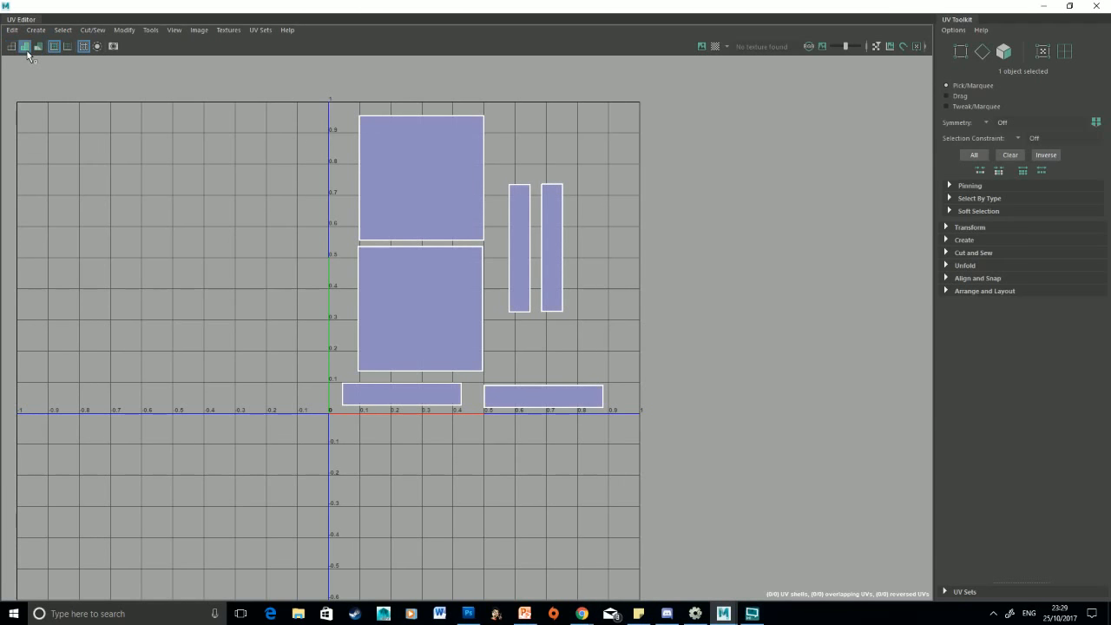
pyautogui.scroll(3, 444, 198)
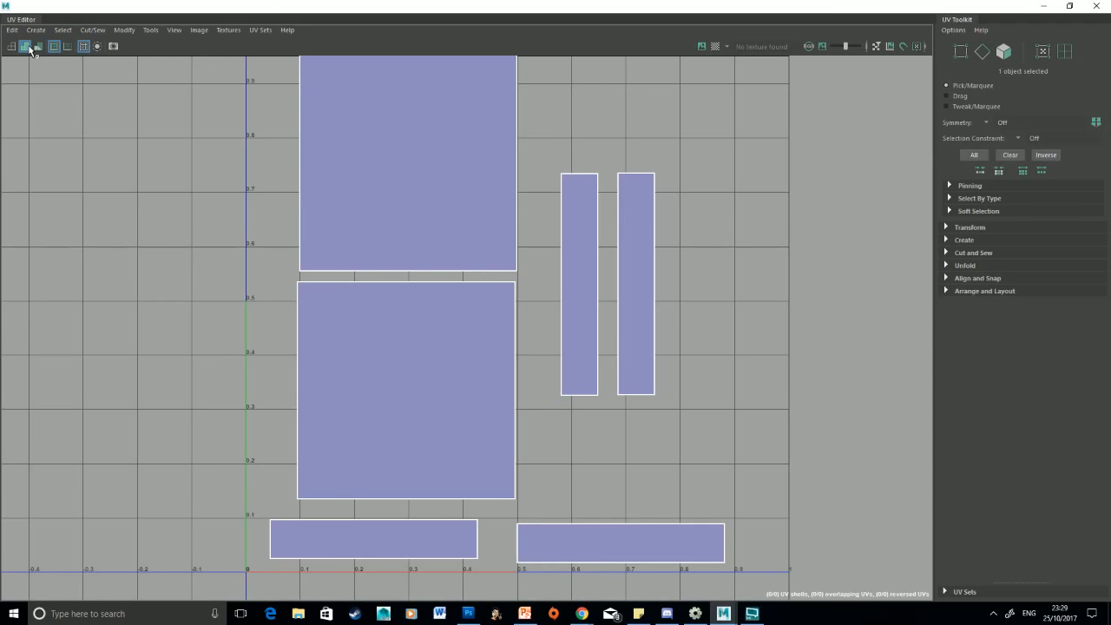
pyautogui.scroll(-3, 527, 236)
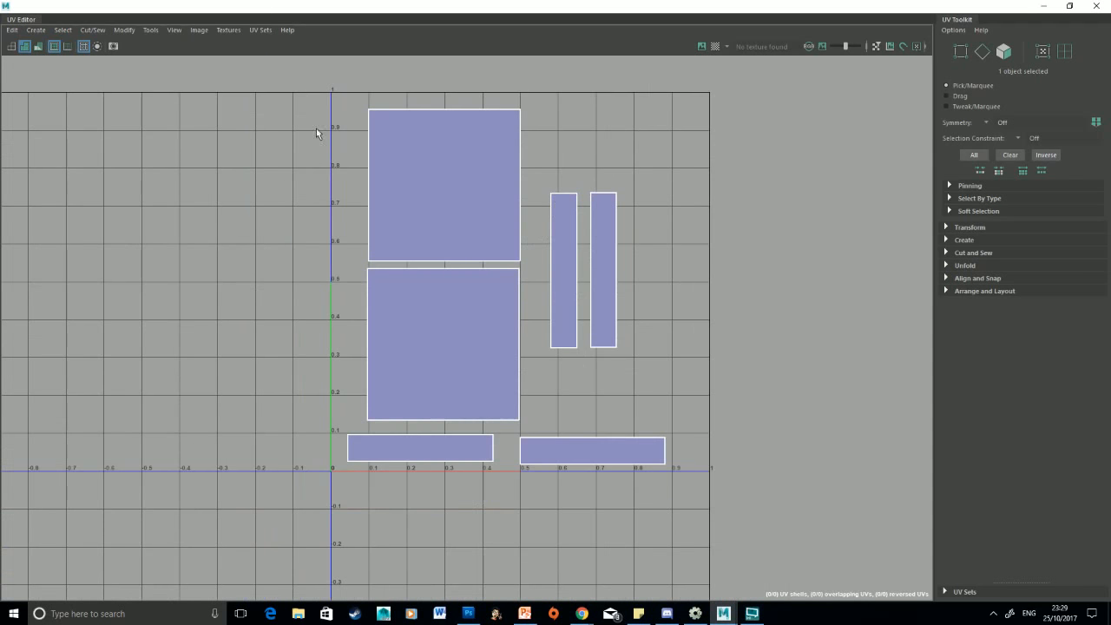
pyautogui.click(11, 47)
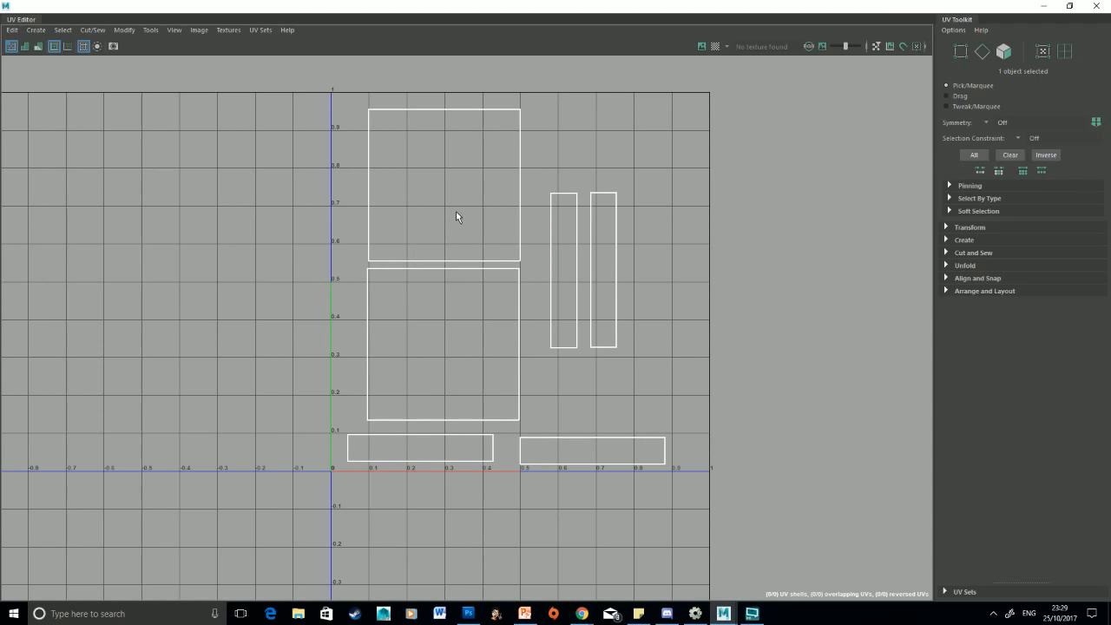
pyautogui.moveTo(511, 165); pyautogui.dragTo(454, 147, button='right')
pyautogui.click(24, 46)
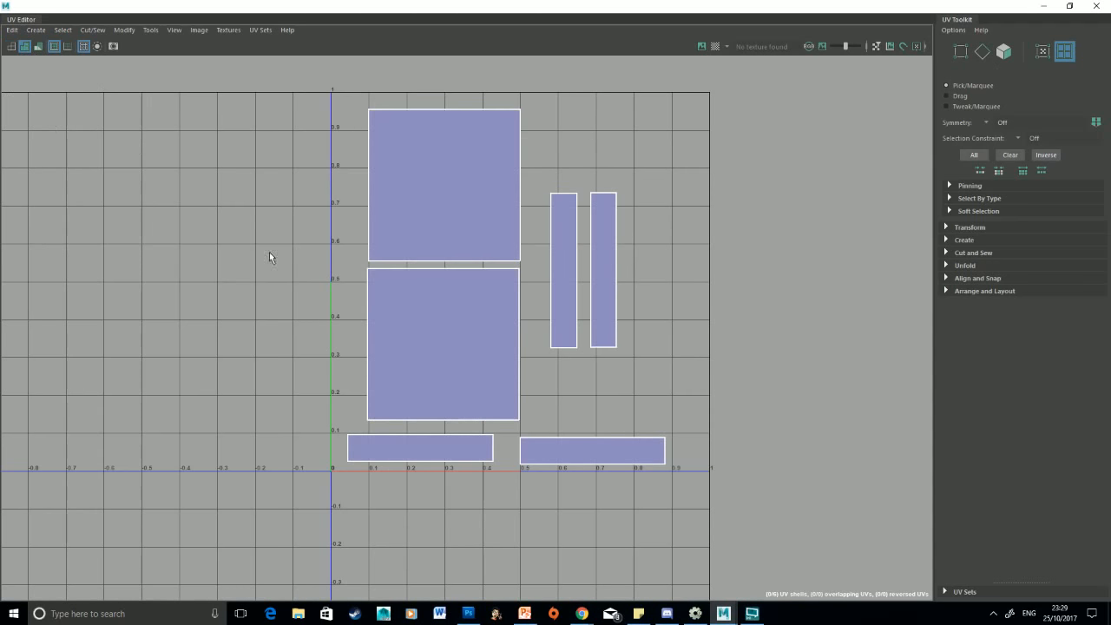
# Move the lower square UV shell up on top of the upper square shell
pyautogui.scroll(1, 450, 247)
pyautogui.click(460, 184)
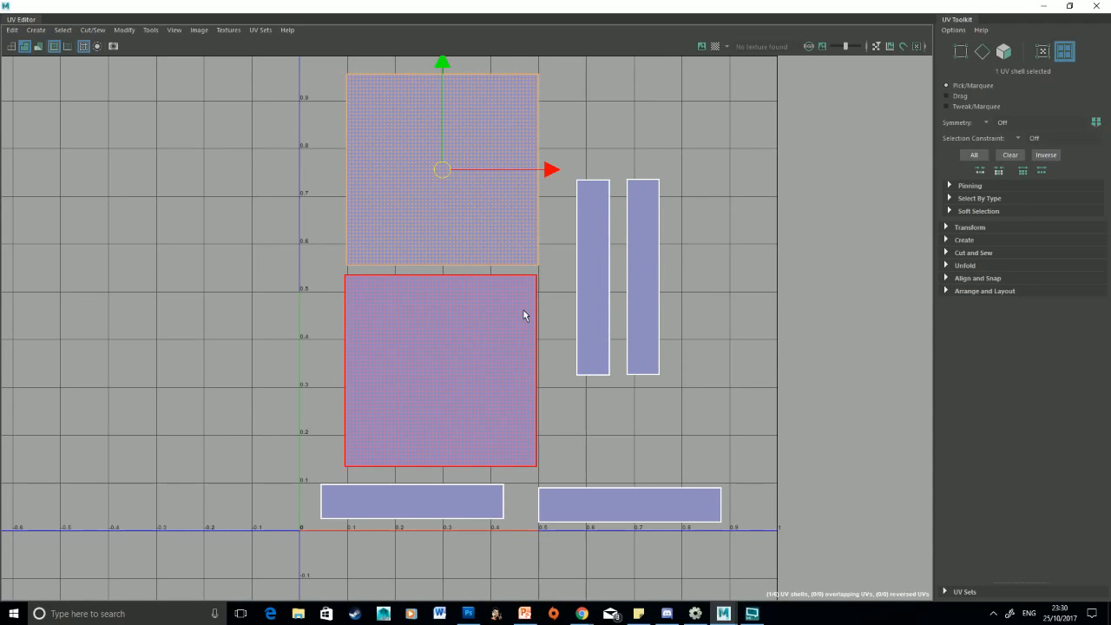
pyautogui.click(454, 327)
pyautogui.moveTo(439, 258); pyautogui.dragTo(450, 61)
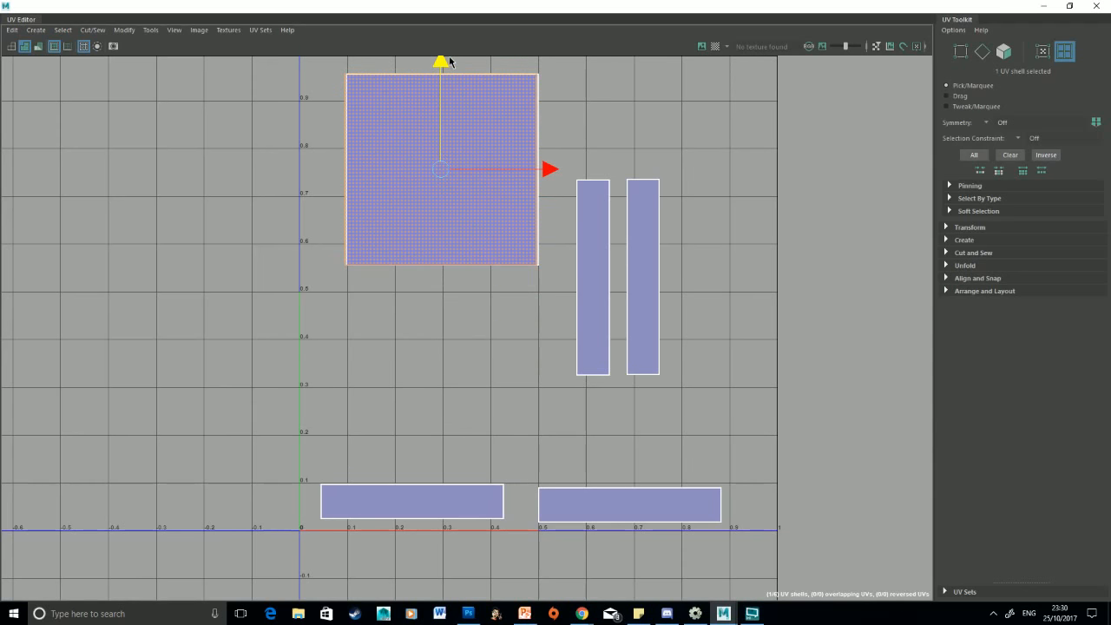
pyautogui.click(680, 88)
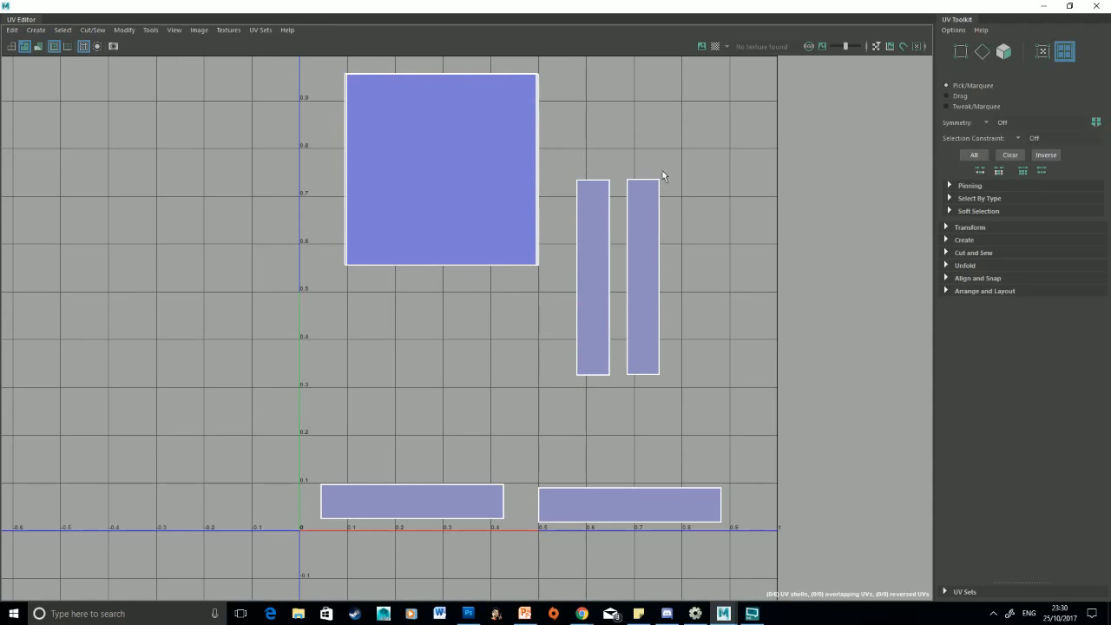
# Switch to the Move tool and move that shell back down below the upper square shell
pyautogui.click(489, 204)
pyautogui.press('w')
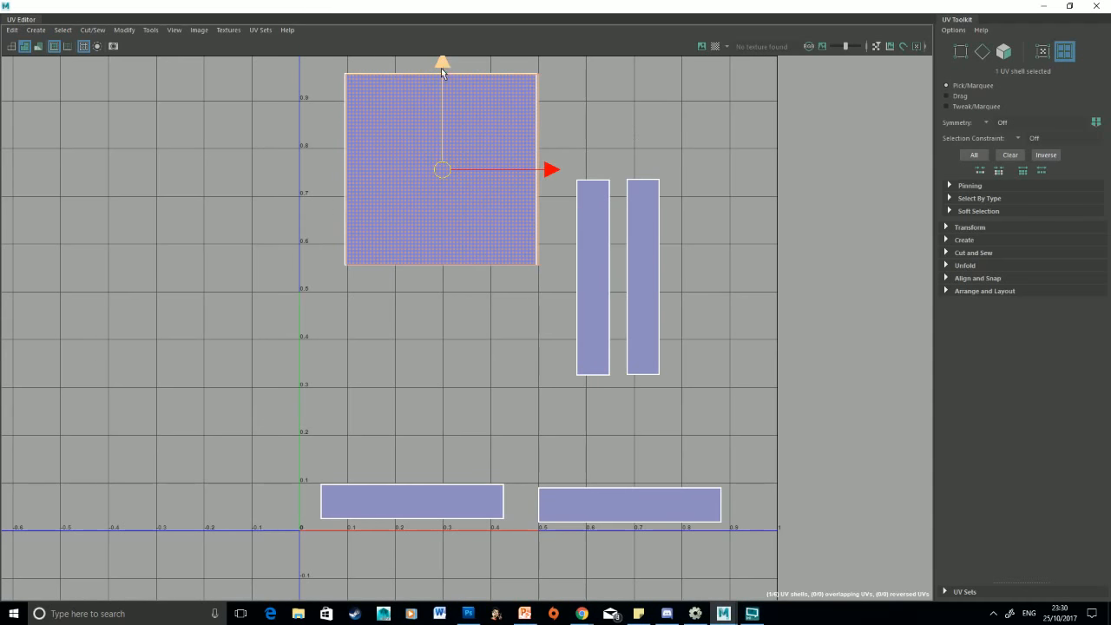
pyautogui.moveTo(442, 63); pyautogui.dragTo(443, 261)
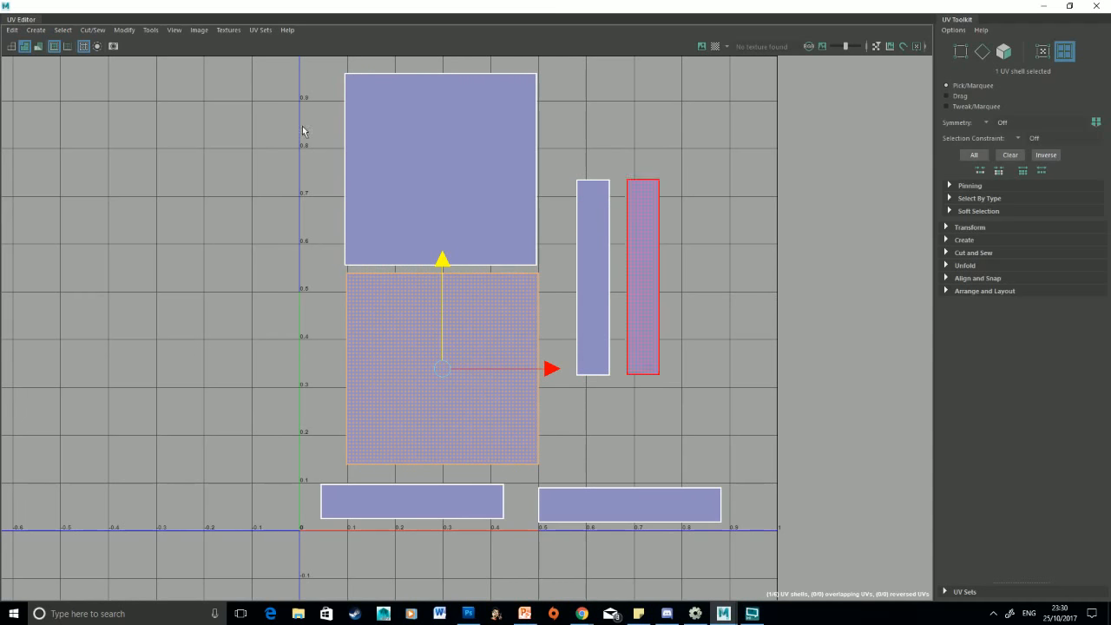
pyautogui.click(659, 86)
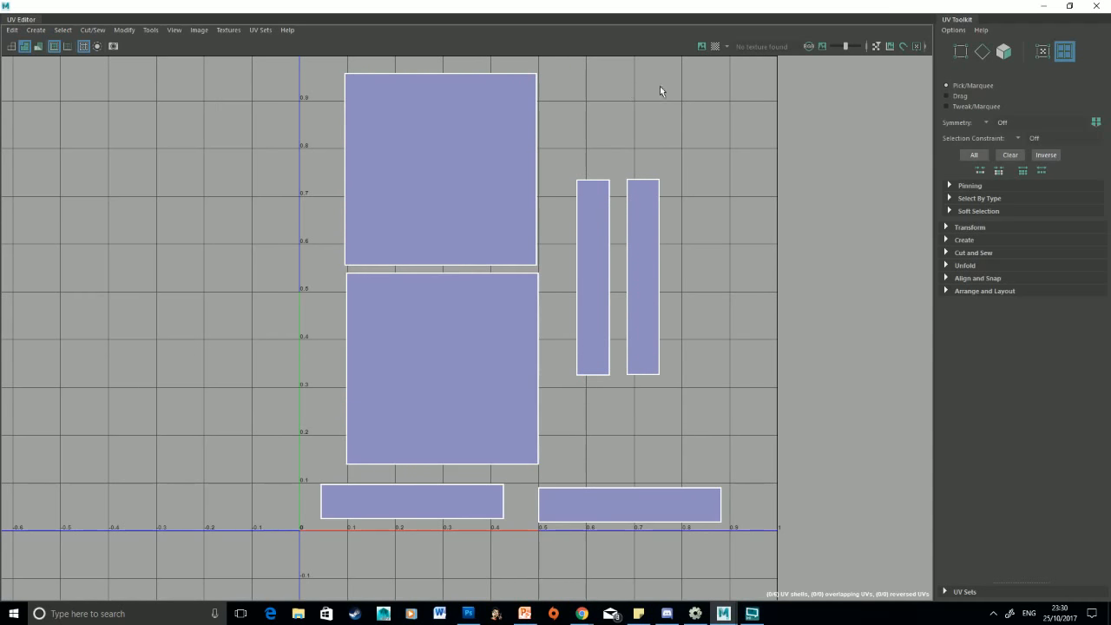
# Turn on the checker texture preview for the UVs and zoom out to see the whole 0–1 grid
pyautogui.click(714, 46)
pyautogui.click(701, 47)
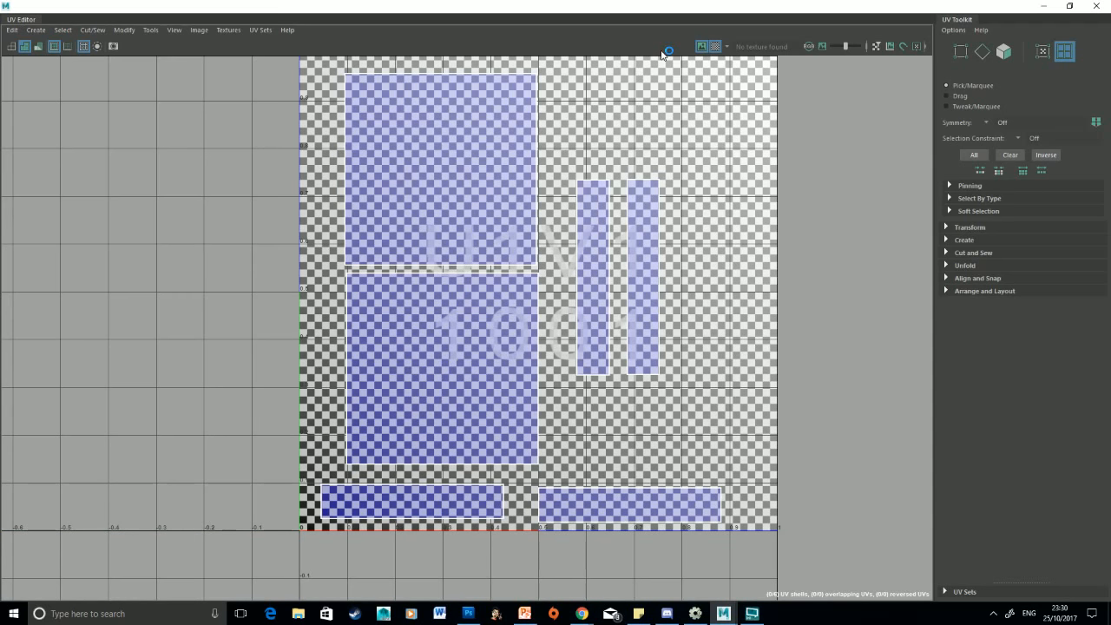
pyautogui.click(715, 46)
pyautogui.click(715, 46)
pyautogui.click(460, 253)
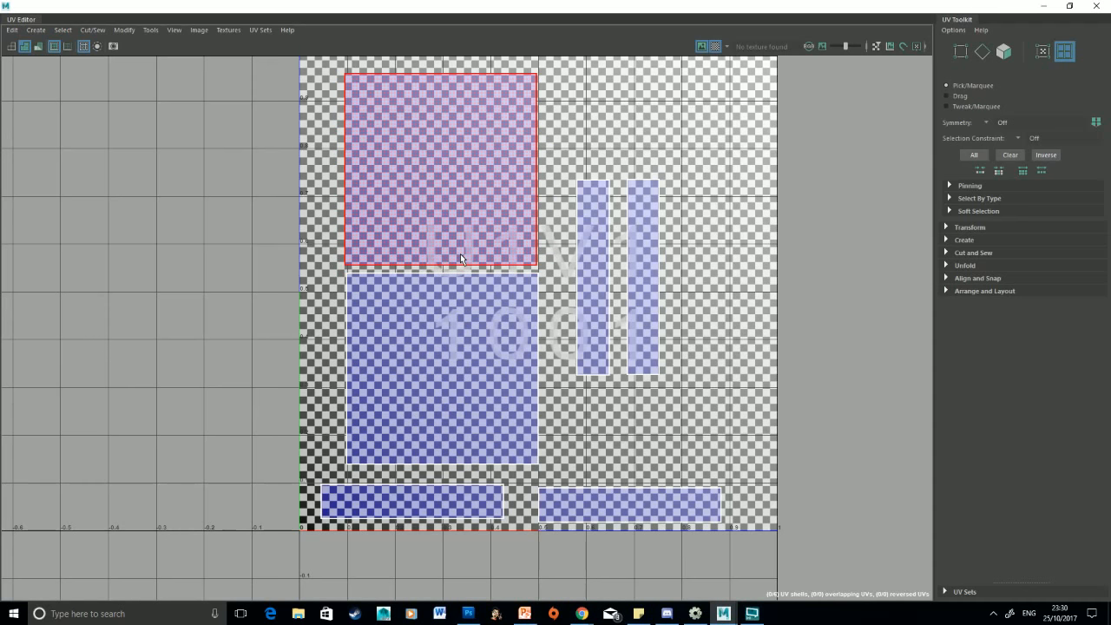
pyautogui.click(701, 46)
pyautogui.scroll(-5, 609, 112)
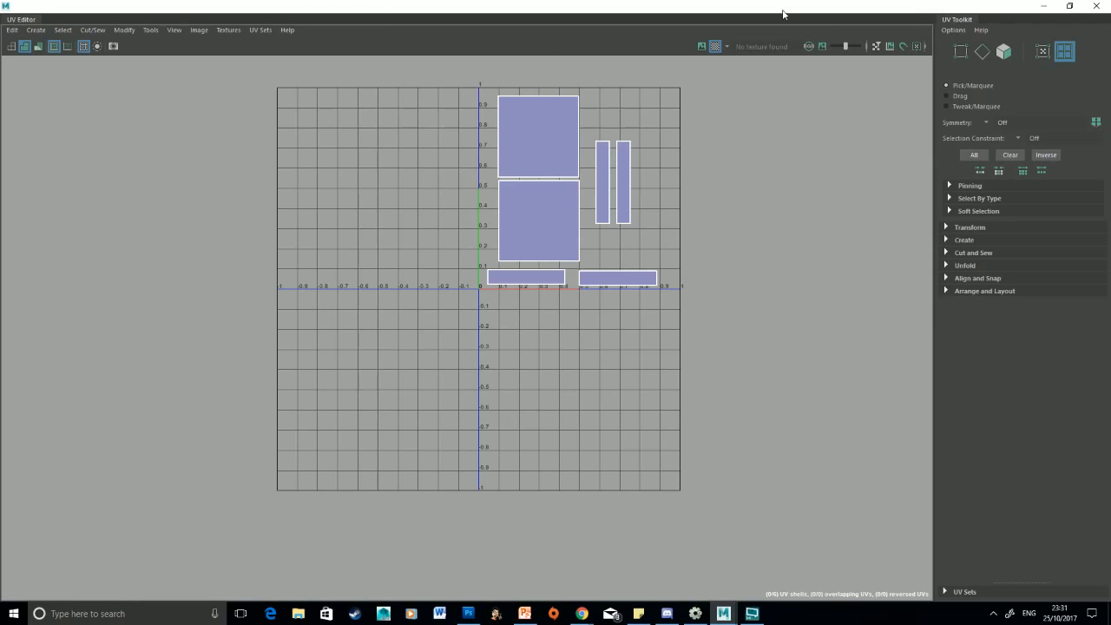
# Restore the UV Editor window to view the checkered cube in the viewport, then maximize it again
pyautogui.moveTo(782, 13); pyautogui.dragTo(702, 373)
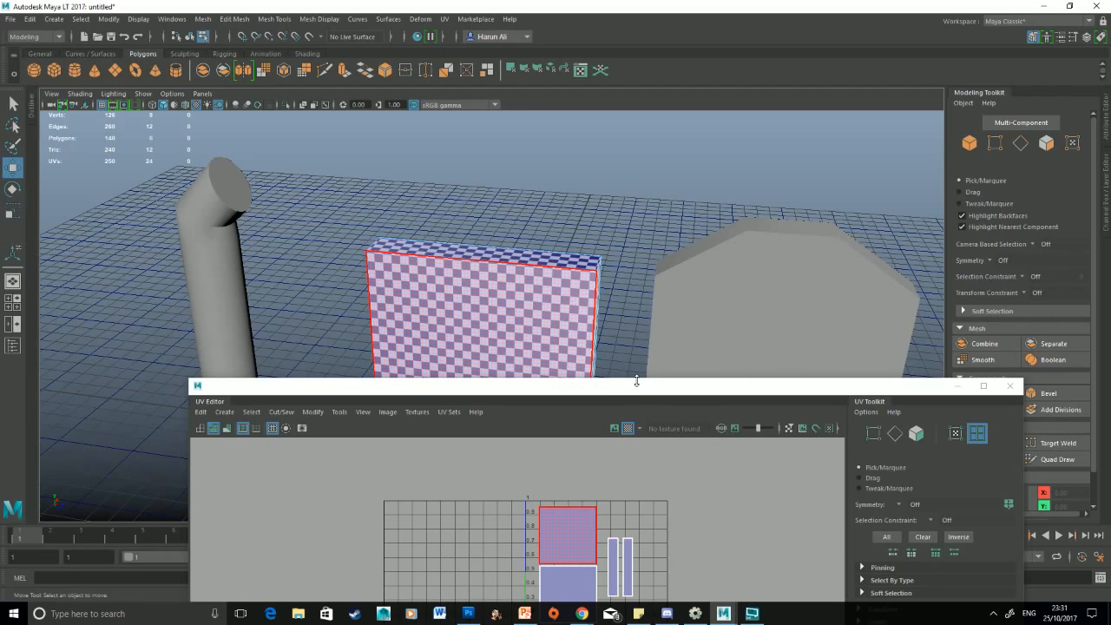
pyautogui.moveTo(646, 390); pyautogui.dragTo(581, 1)
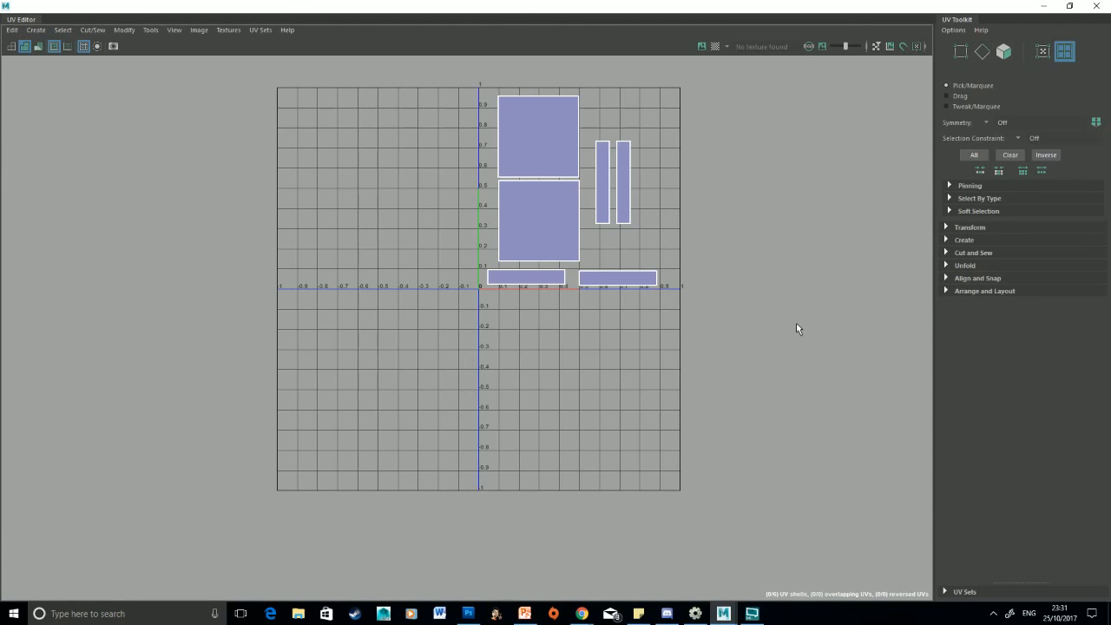
pyautogui.click(151, 30)
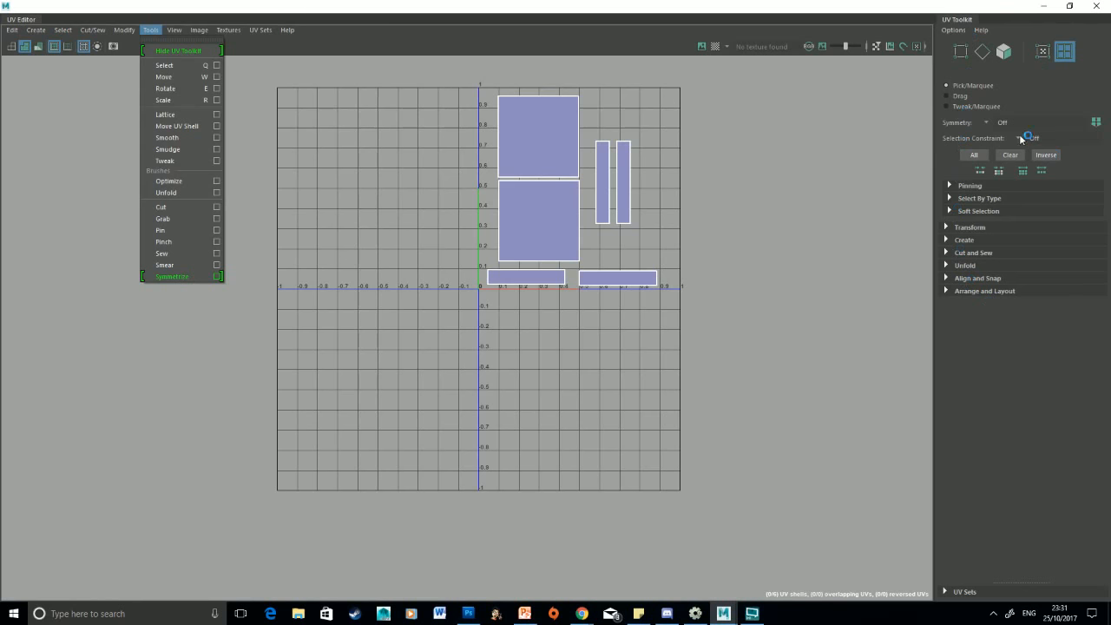
pyautogui.click(987, 4)
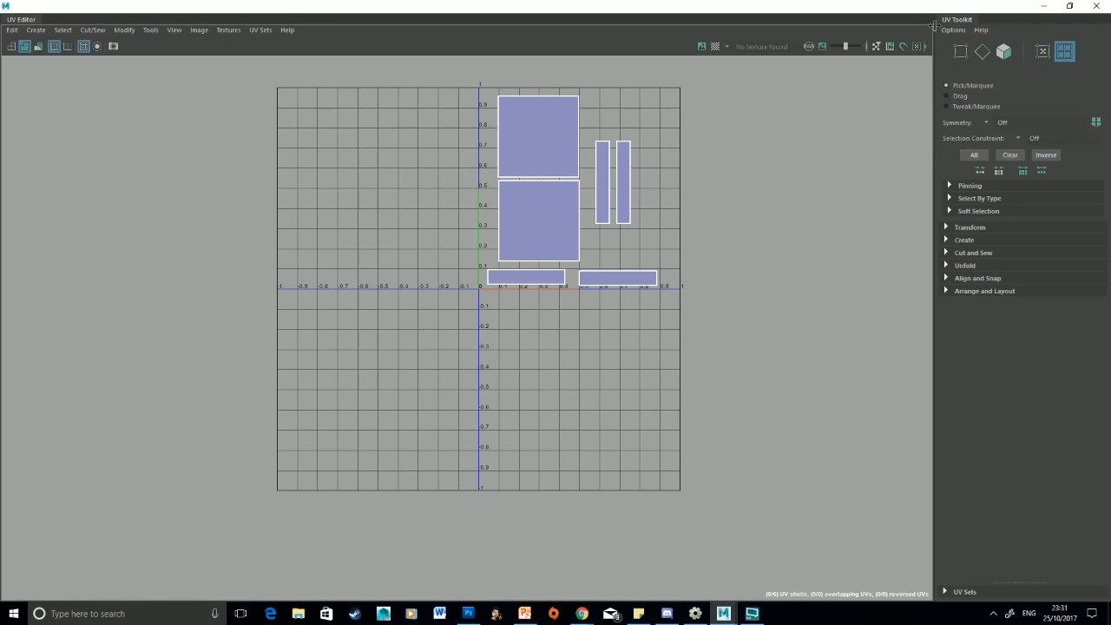
pyautogui.doubleClick(952, 8)
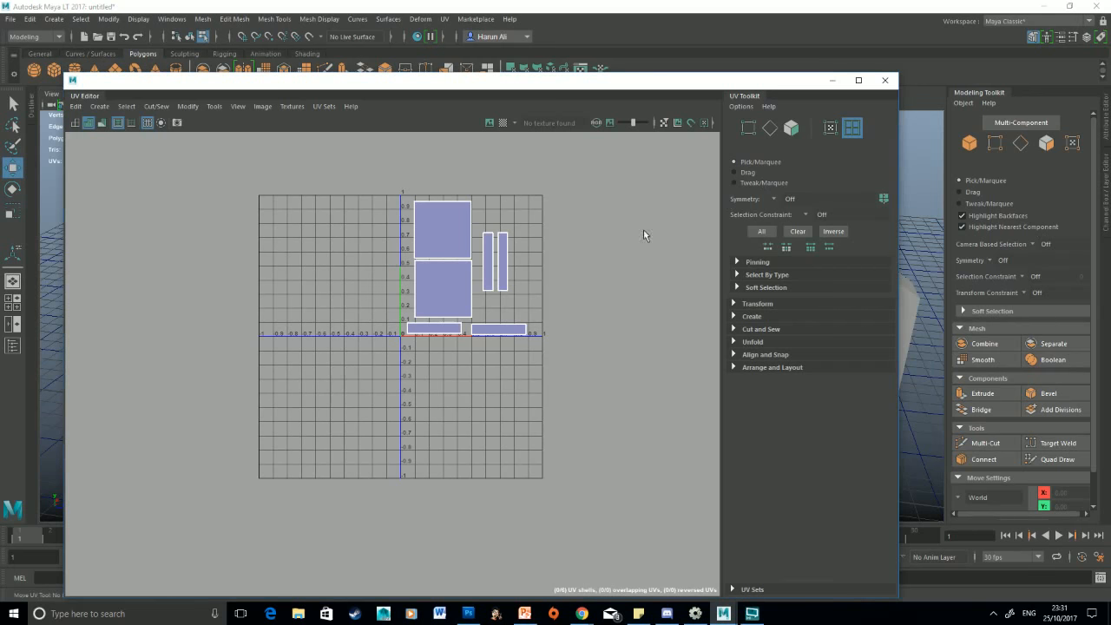
pyautogui.doubleClick(837, 86)
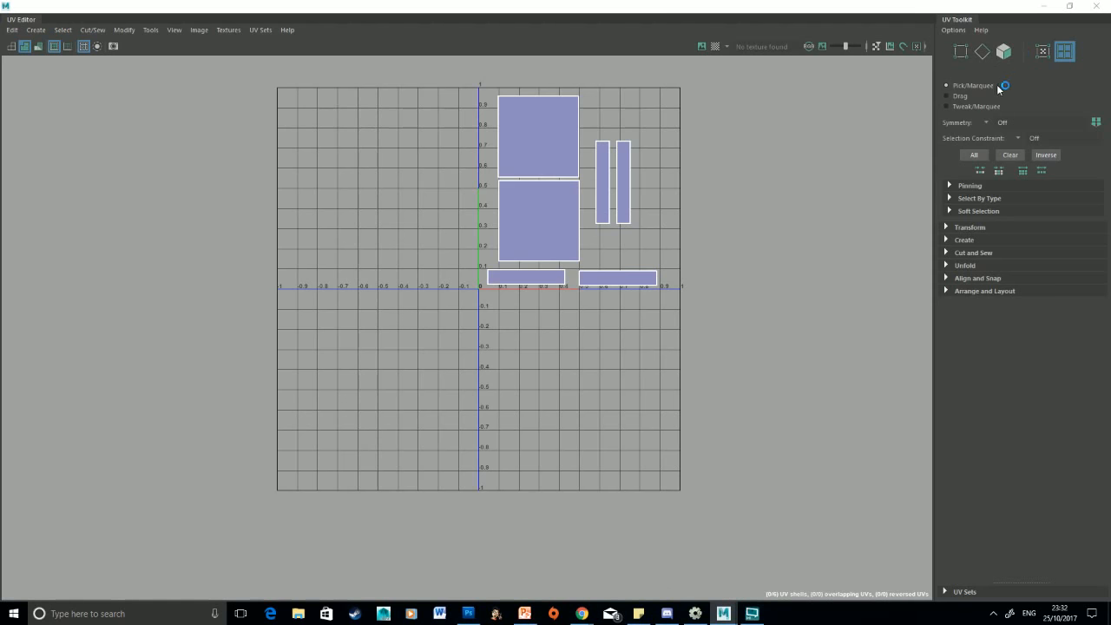
# Compare Pick/Marquee and Drag selection modes by selecting the square and thin UV shells
pyautogui.click(573, 126)
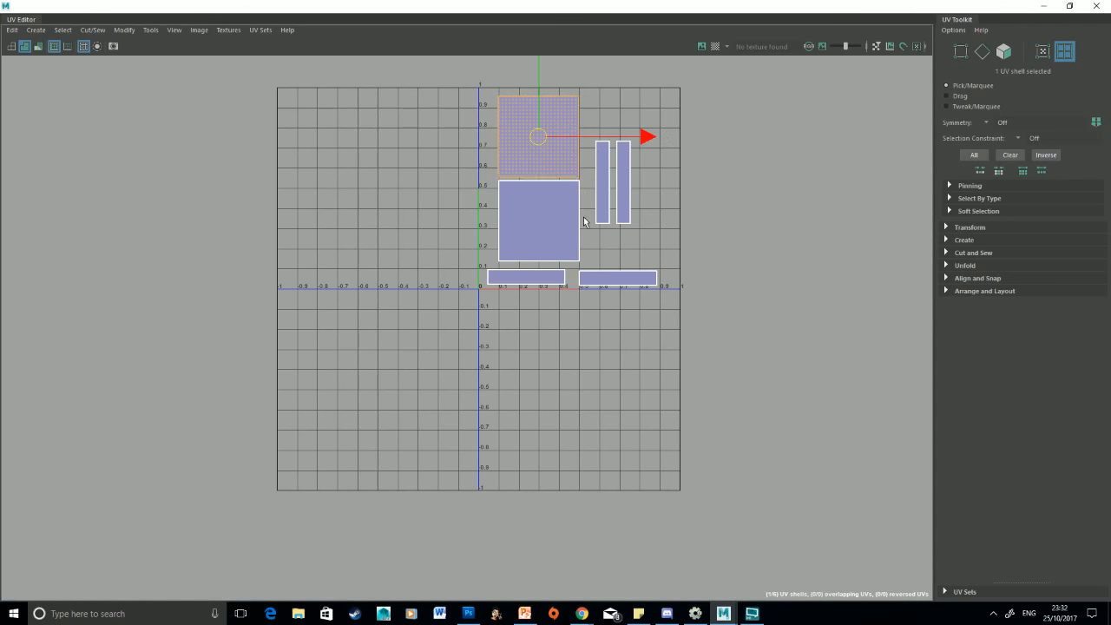
pyautogui.click(556, 223)
pyautogui.click(609, 184)
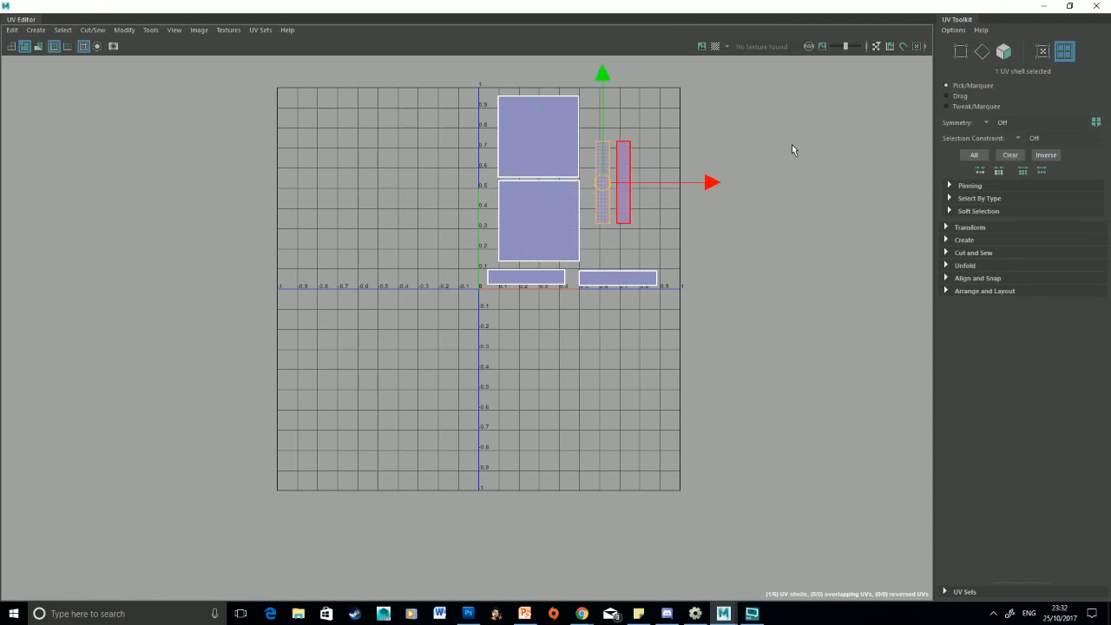
pyautogui.click(961, 96)
pyautogui.moveTo(472, 225); pyautogui.dragTo(706, 253)
pyautogui.moveTo(539, 137); pyautogui.dragTo(493, 120, button='right')
pyautogui.click(528, 125)
pyautogui.click(954, 88)
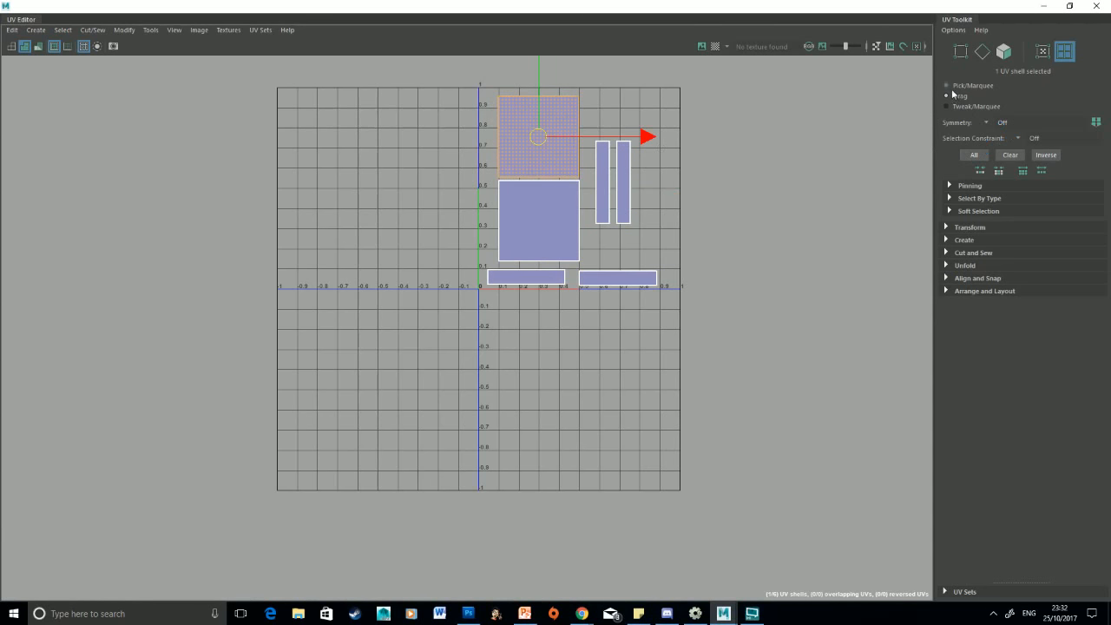
# Set UV symmetry to Object Y, switch to UV component mode and select a corner UV of the square shells
pyautogui.click(988, 123)
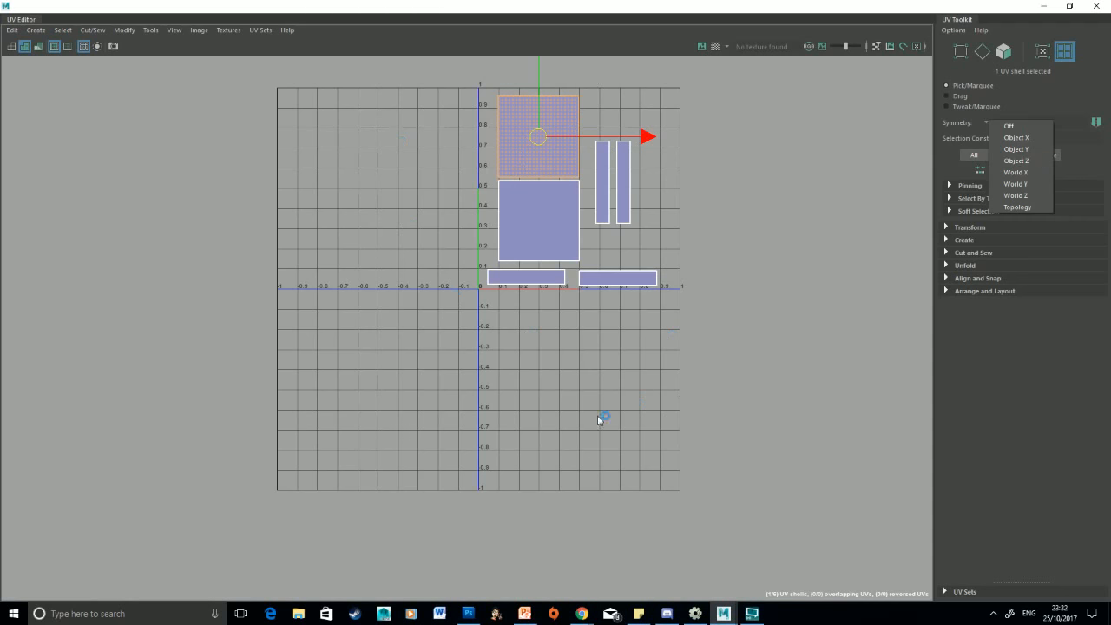
pyautogui.click(1019, 138)
pyautogui.click(1043, 52)
pyautogui.click(578, 179)
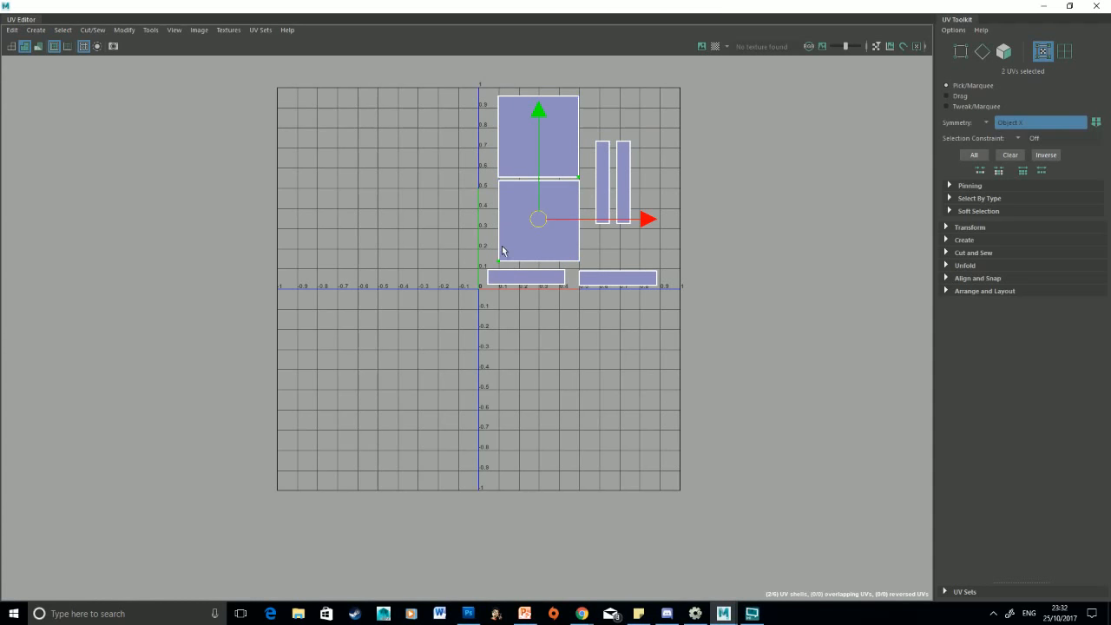
pyautogui.moveTo(644, 219)
pyautogui.mouseDown()
pyautogui.moveTo(623, 219)
pyautogui.moveTo(647, 218)
pyautogui.mouseUp()
# Set the UV symmetry back to Off
pyautogui.click(986, 125)
pyautogui.click(999, 131)
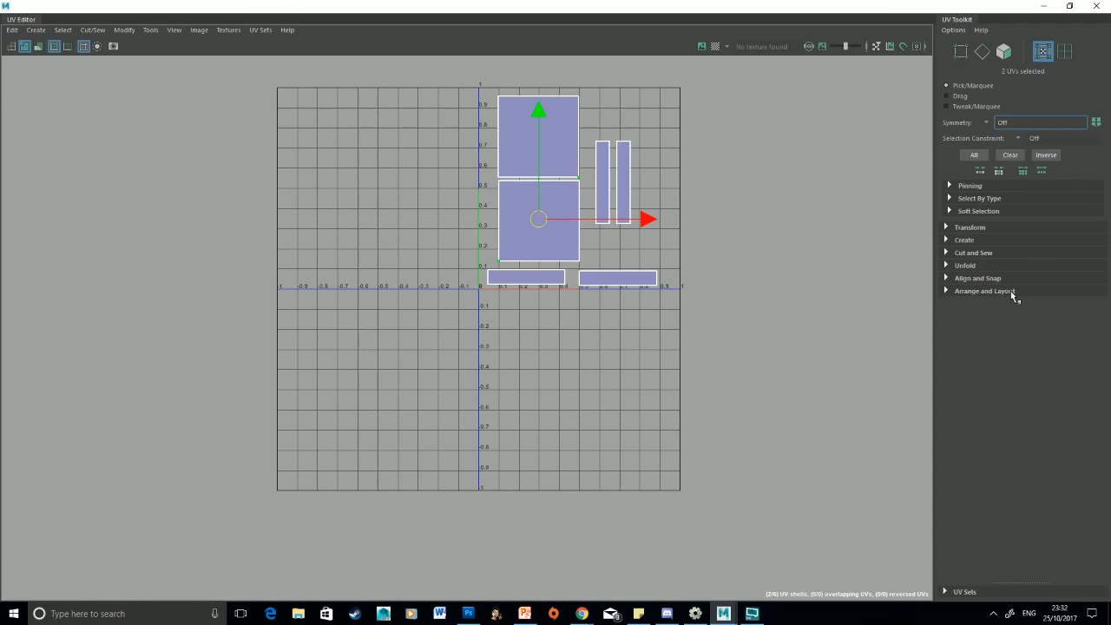
pyautogui.click(150, 30)
pyautogui.moveTo(115, 31)
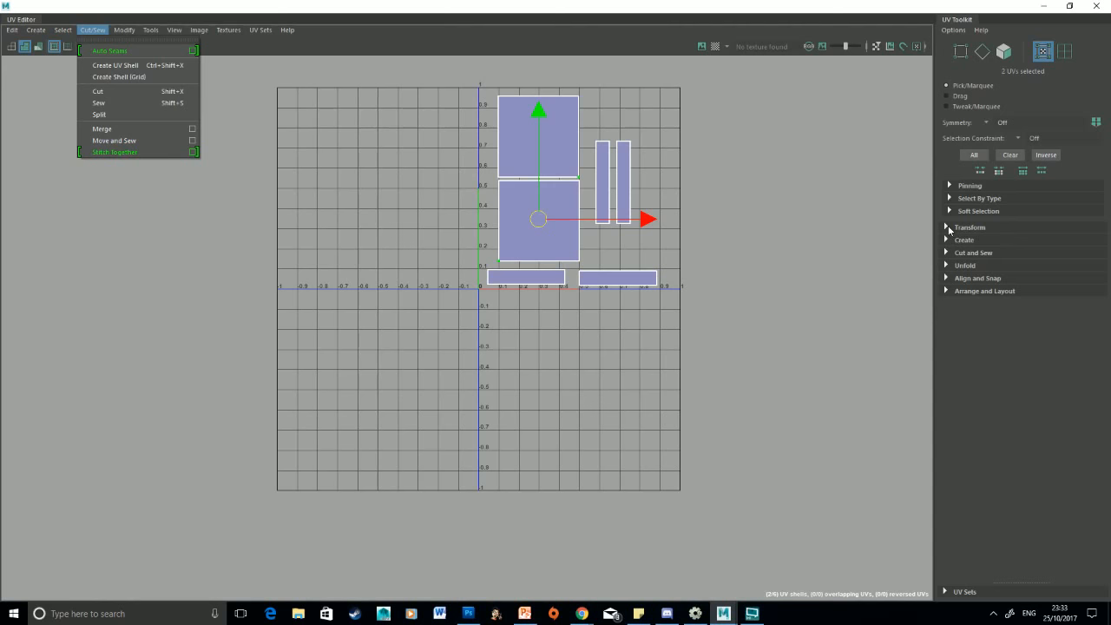
pyautogui.click(948, 227)
pyautogui.click(948, 228)
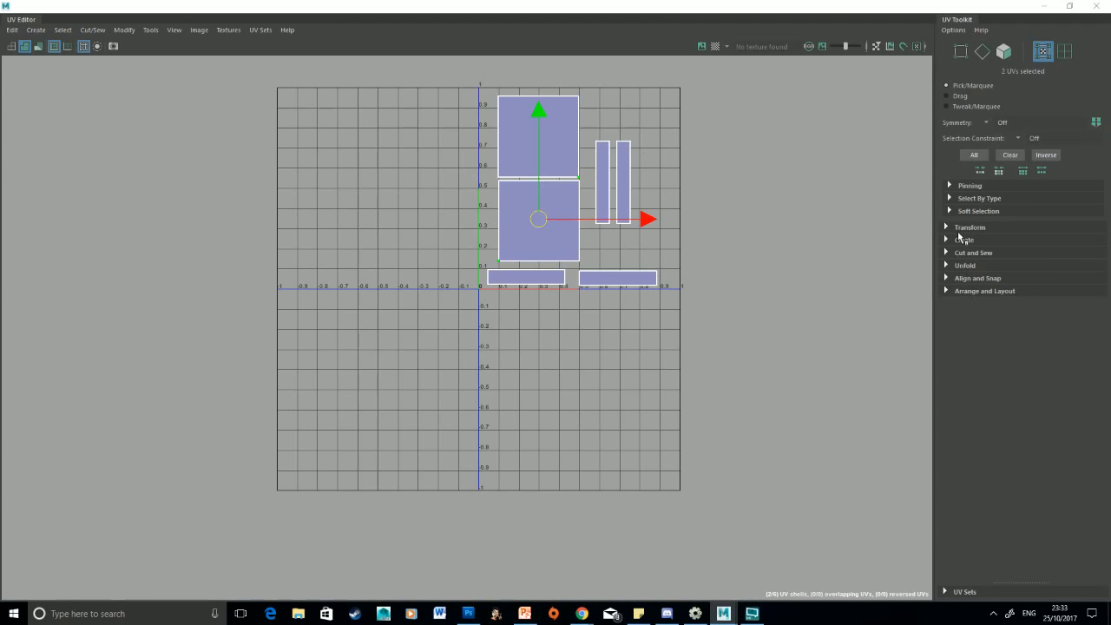
# Select the upper square UV shell and set its Transform pivot to the middle of its right edge
pyautogui.moveTo(536, 145)
pyautogui.mouseDown(button='right')
pyautogui.moveTo(516, 130)
pyautogui.moveTo(518, 145)
pyautogui.mouseUp(button='right')
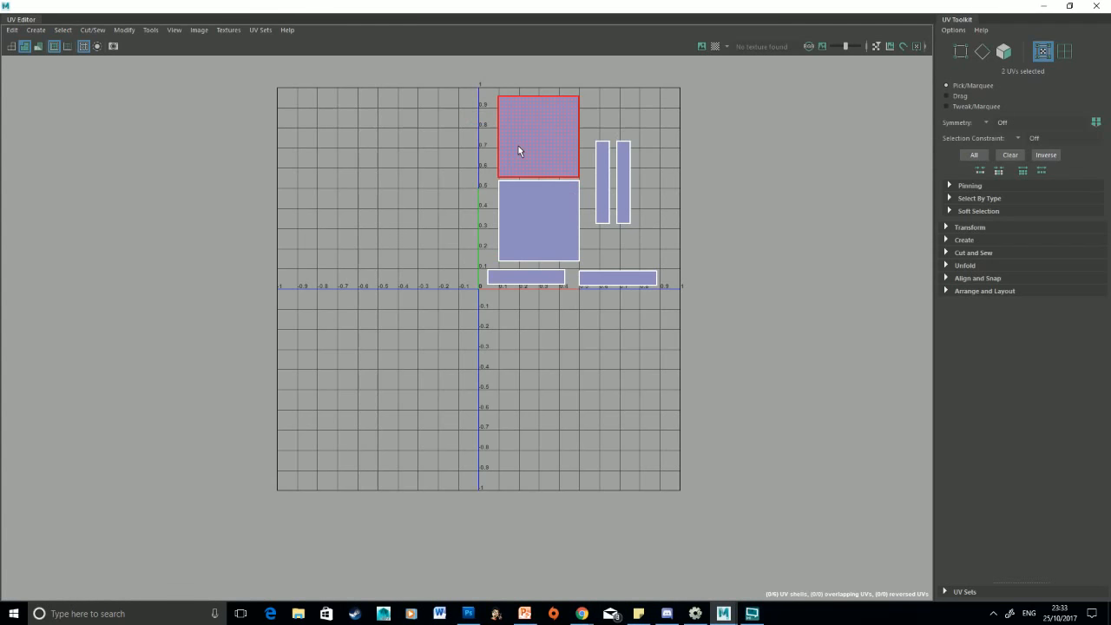
pyautogui.click(984, 225)
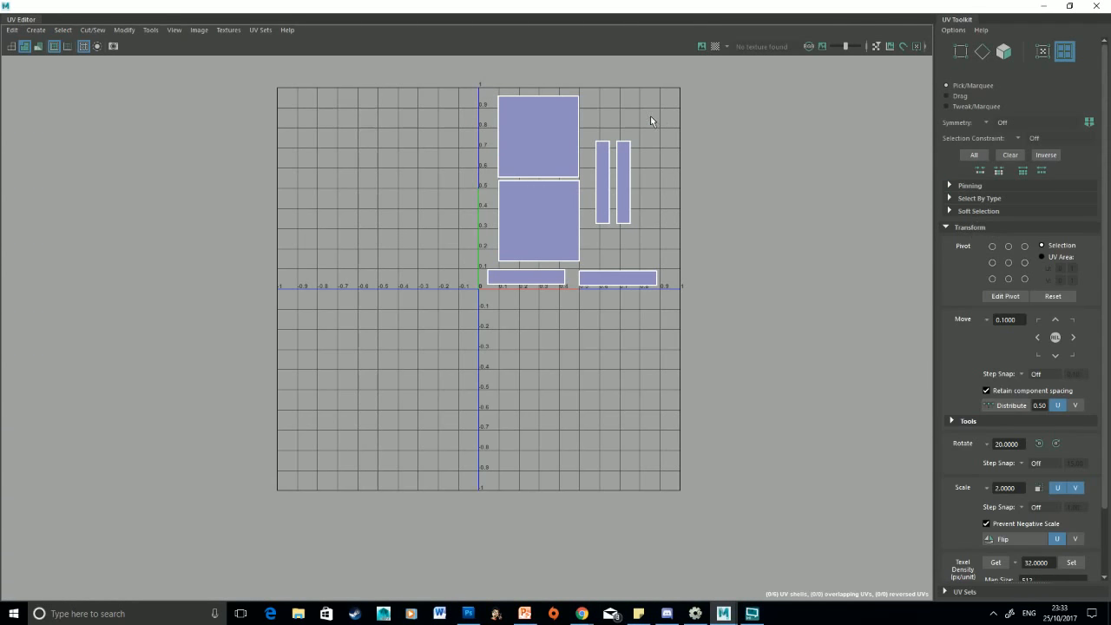
pyautogui.moveTo(546, 135); pyautogui.dragTo(548, 130, button='right')
pyautogui.click(547, 130)
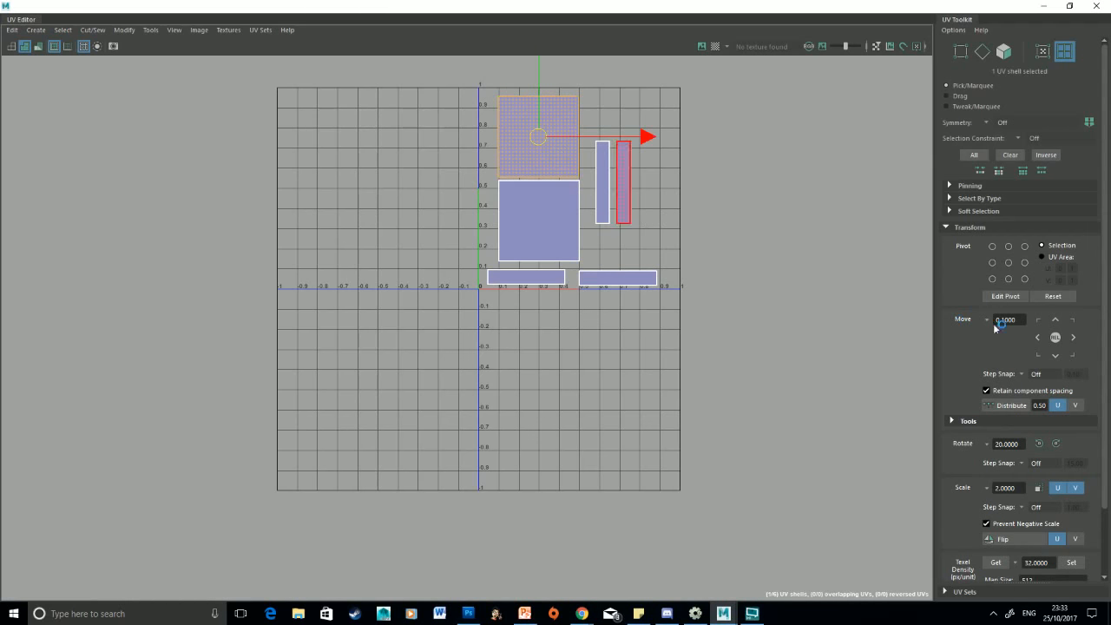
pyautogui.click(1008, 279)
pyautogui.click(1024, 262)
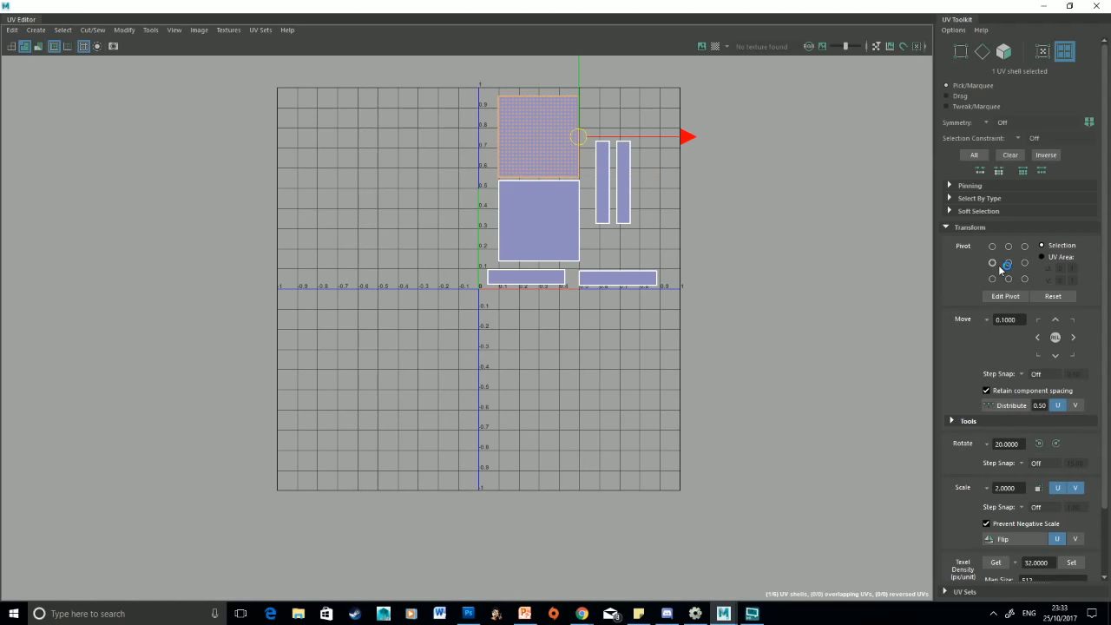
# Cycle the upper square shell's Transform pivot through several positions, ending at the middle of its top edge
pyautogui.click(991, 262)
pyautogui.click(992, 245)
pyautogui.click(1024, 246)
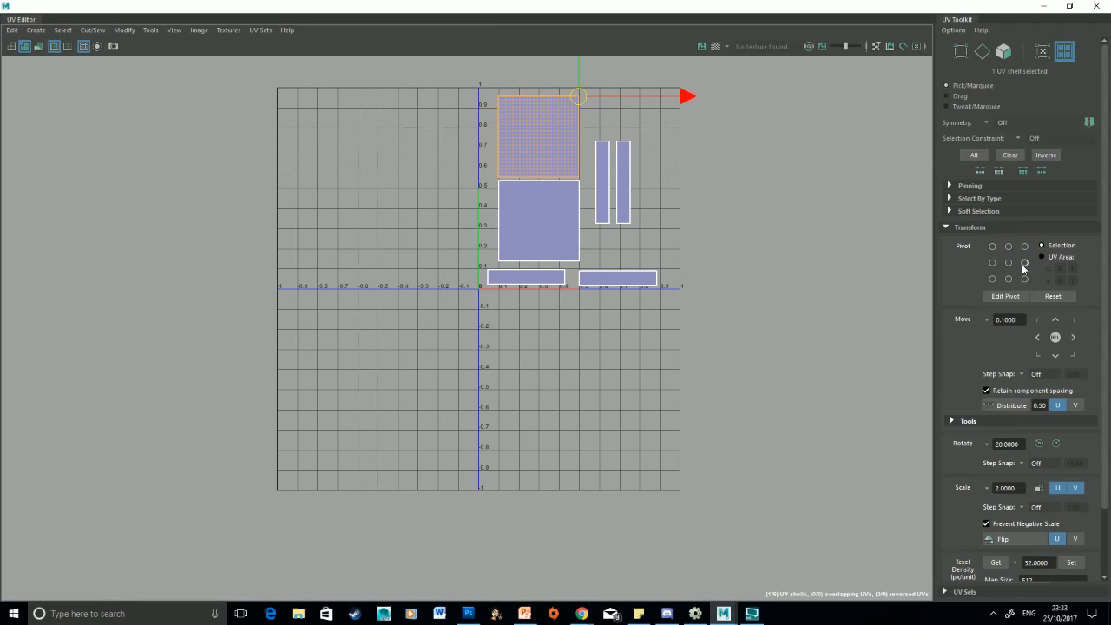
pyautogui.click(1024, 262)
pyautogui.click(1008, 263)
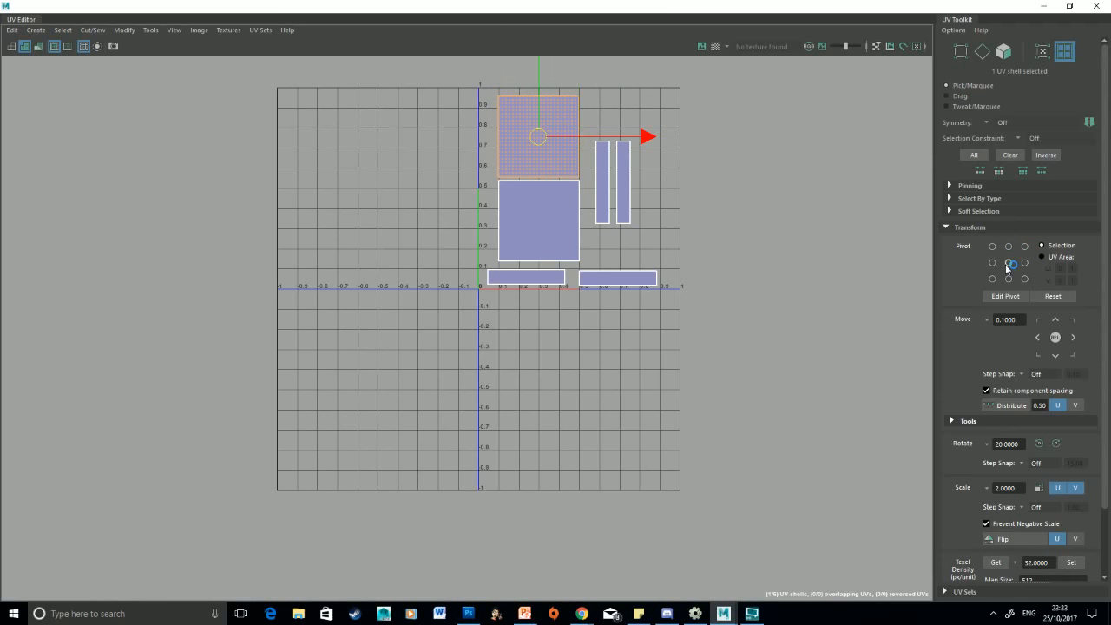
pyautogui.click(1009, 278)
pyautogui.click(1008, 246)
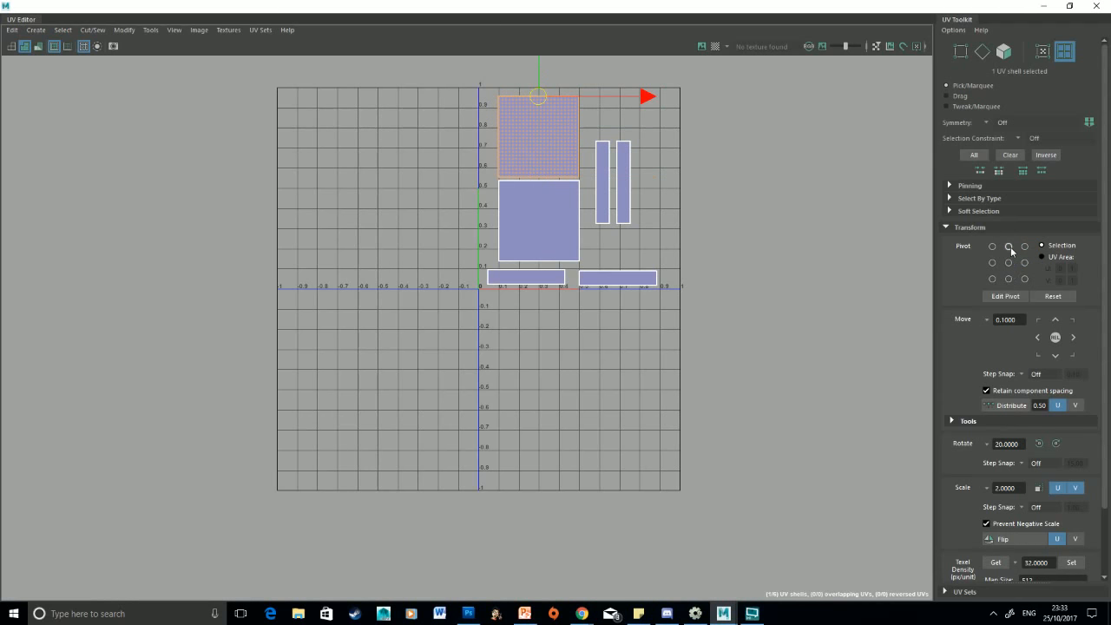
# Rotate the upper square shell around its top pivot with the Rotate tool, then undo the rotation
pyautogui.press('e')
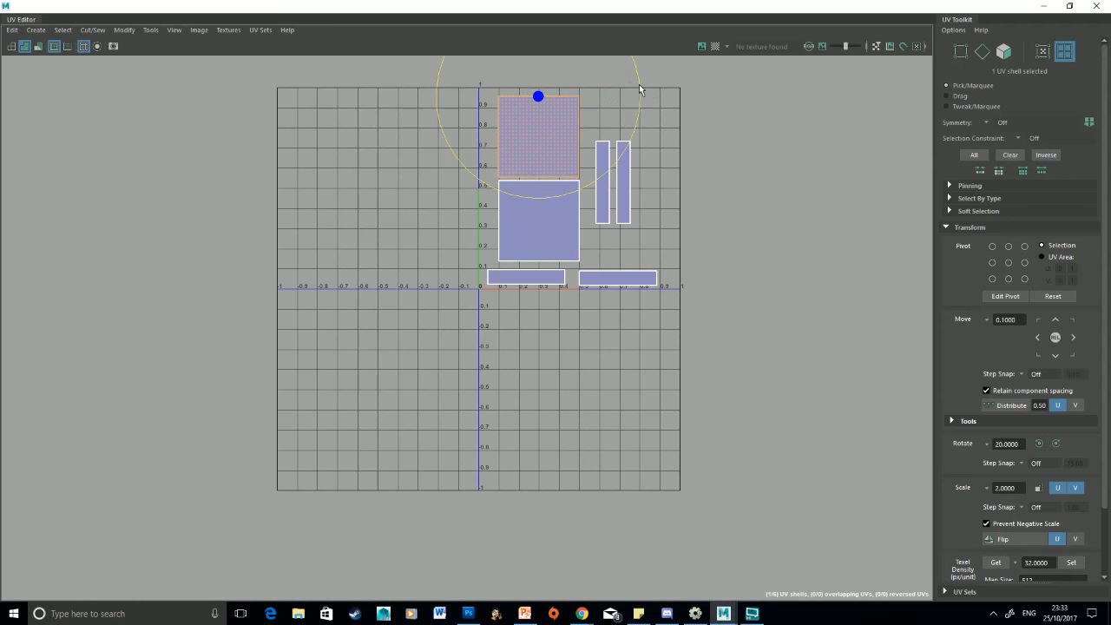
pyautogui.moveTo(639, 88); pyautogui.dragTo(496, 200)
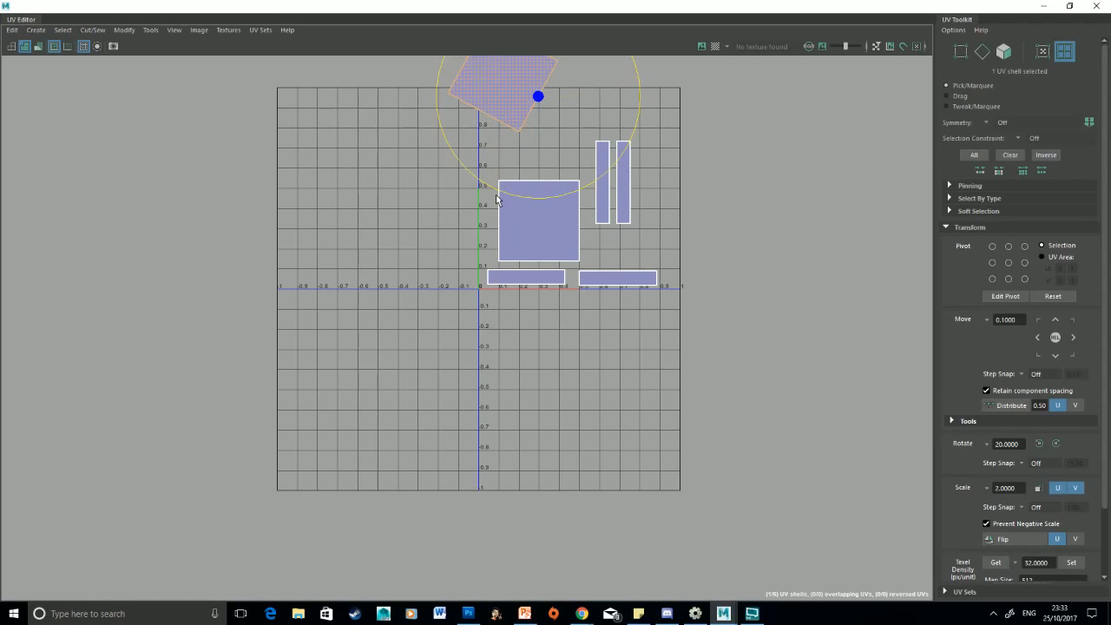
pyautogui.hotkey('ctrl', 'z')
# Reset the transform pivot and move the upper square shell left six times with the 0.1 move step
pyautogui.click(1052, 296)
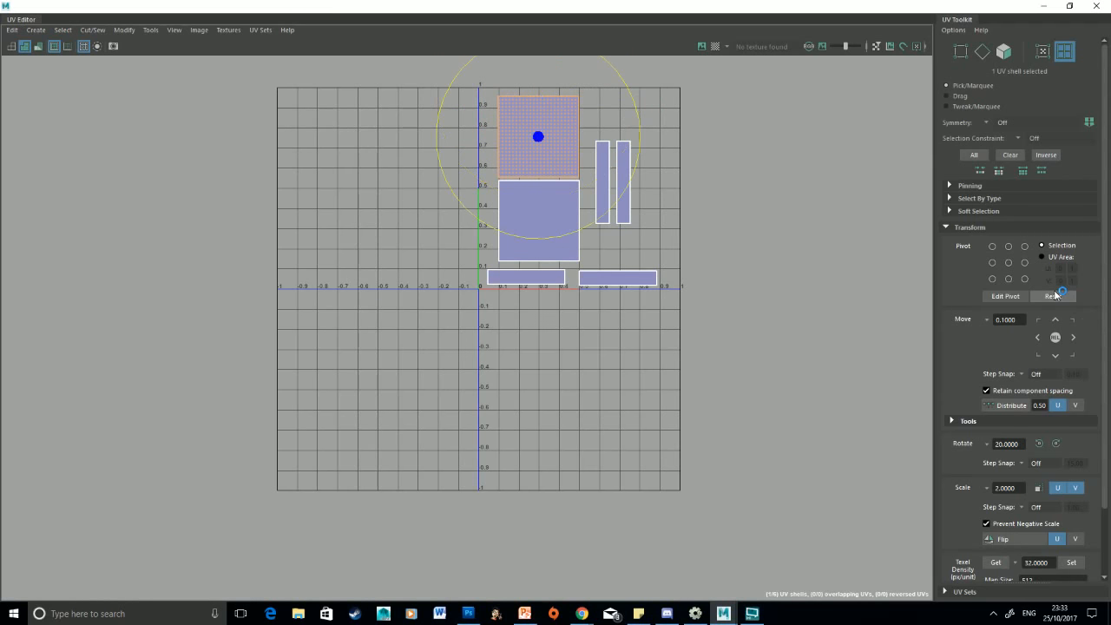
pyautogui.click(1039, 338)
pyautogui.click(1038, 339)
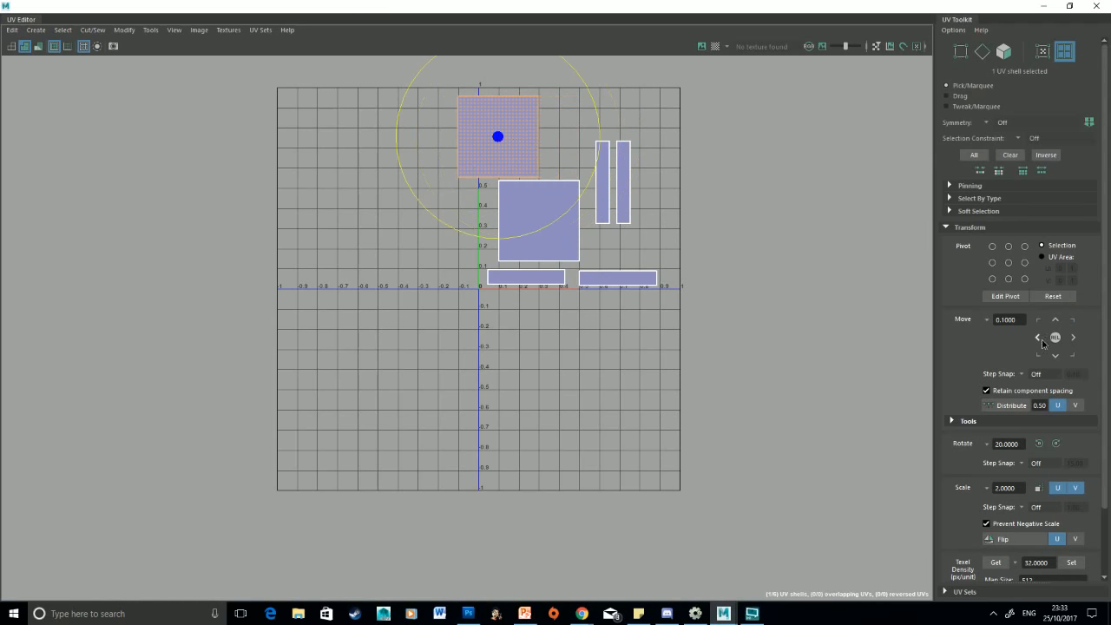
pyautogui.click(1039, 338)
pyautogui.click(1038, 339)
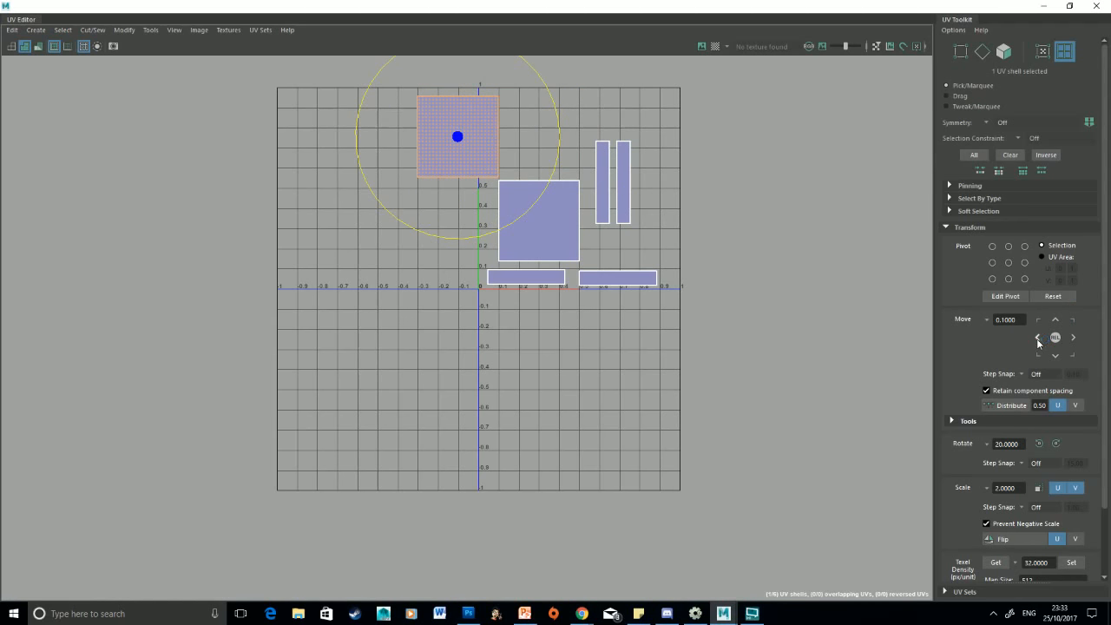
pyautogui.click(1037, 338)
pyautogui.click(1038, 339)
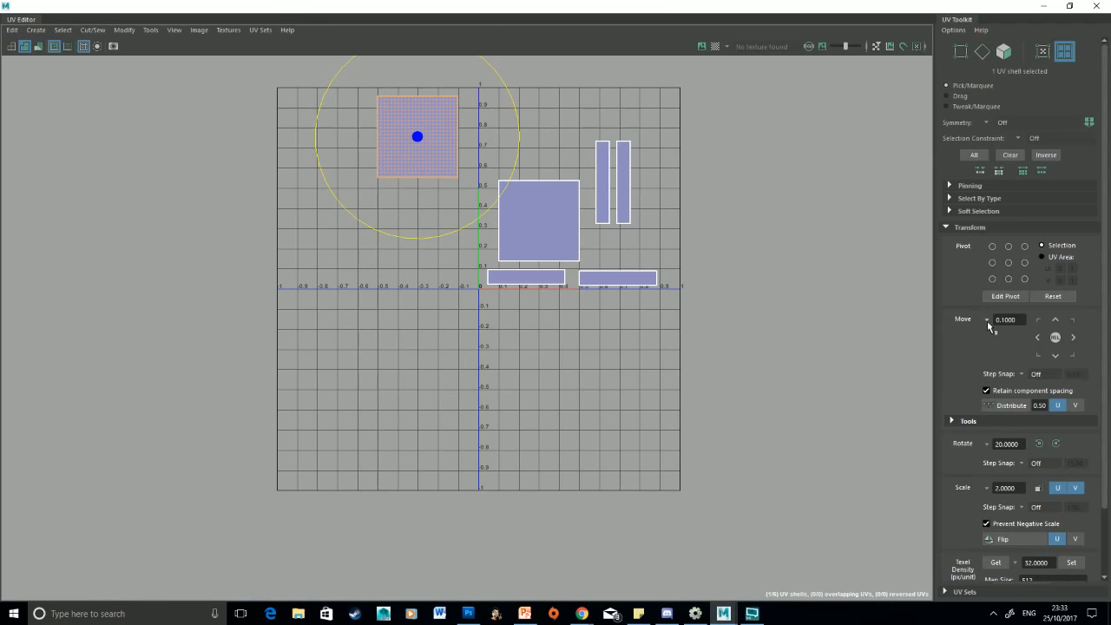
# Set the Move step to 0.0100 and nudge the upper square shell left five times
pyautogui.click(986, 321)
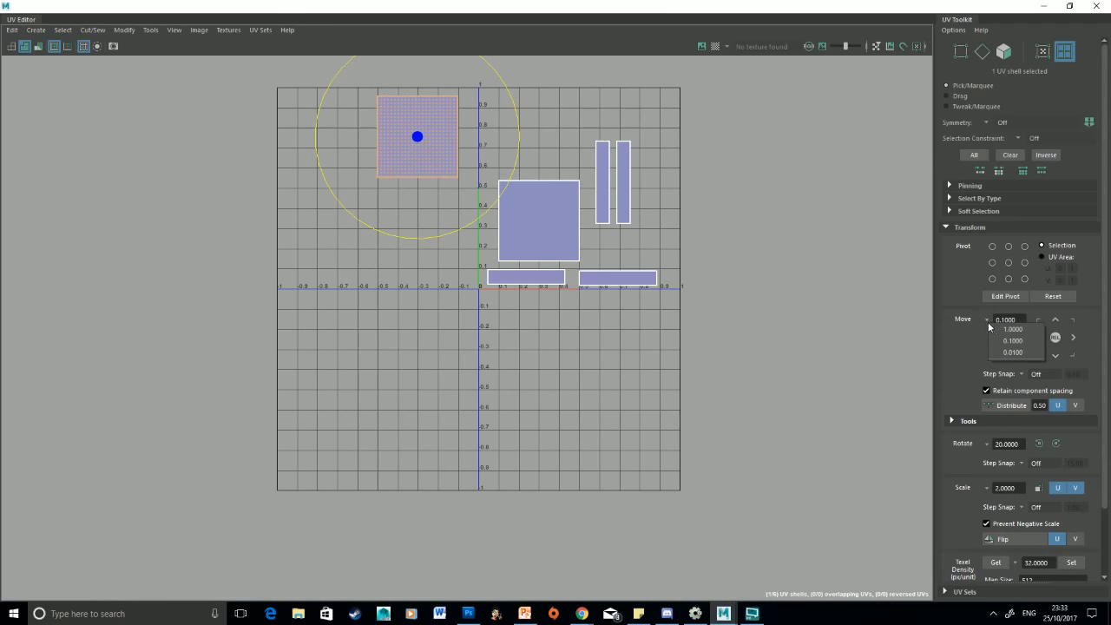
pyautogui.click(1028, 352)
pyautogui.click(1036, 337)
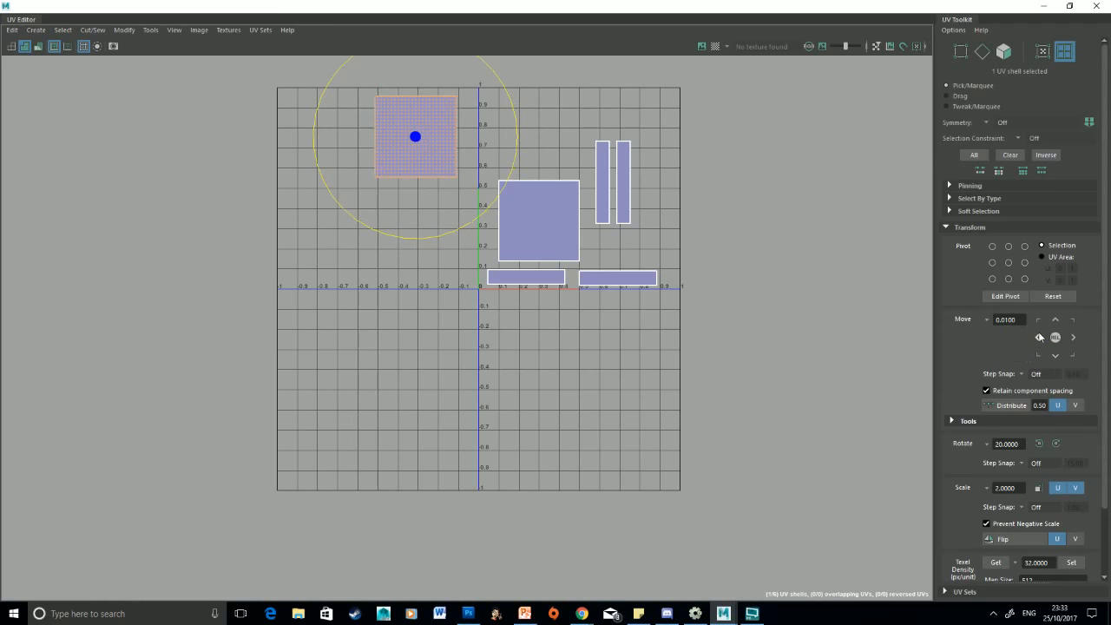
pyautogui.click(1036, 337)
pyautogui.click(1036, 336)
pyautogui.click(1036, 336)
pyautogui.click(1037, 337)
# Set the Move step to 1.0000 and move the shell whole units left and right, returning it to the grid
pyautogui.click(1036, 337)
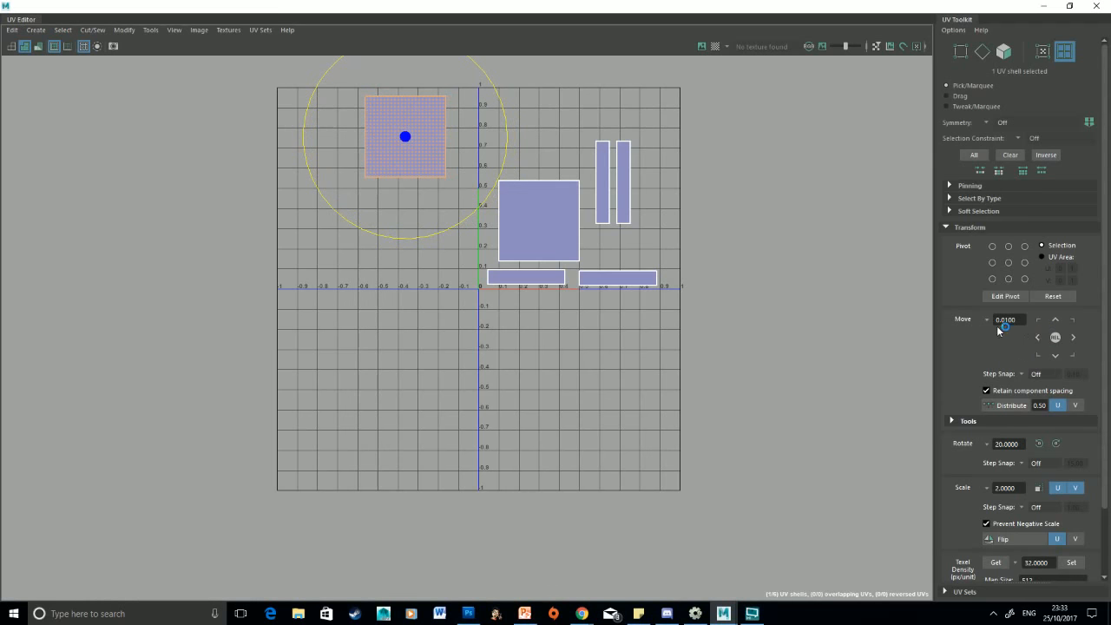
pyautogui.click(987, 320)
pyautogui.click(1011, 323)
pyautogui.click(1036, 336)
pyautogui.click(1036, 337)
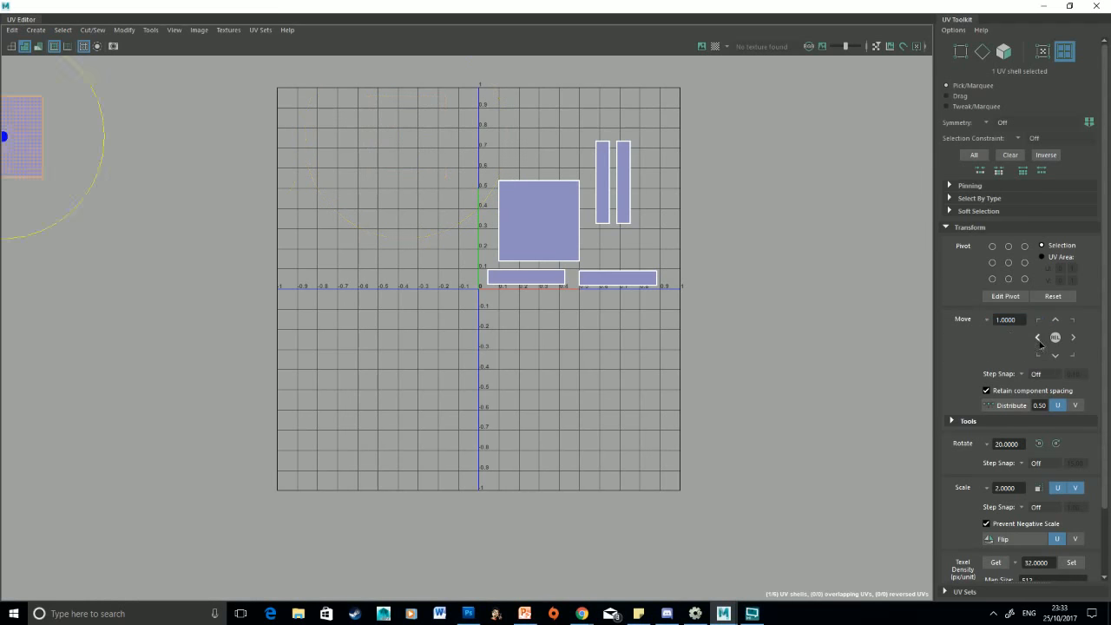
pyautogui.click(1036, 336)
pyautogui.click(1072, 336)
pyautogui.click(1072, 337)
pyautogui.click(1072, 336)
pyautogui.click(1072, 337)
pyautogui.click(1073, 336)
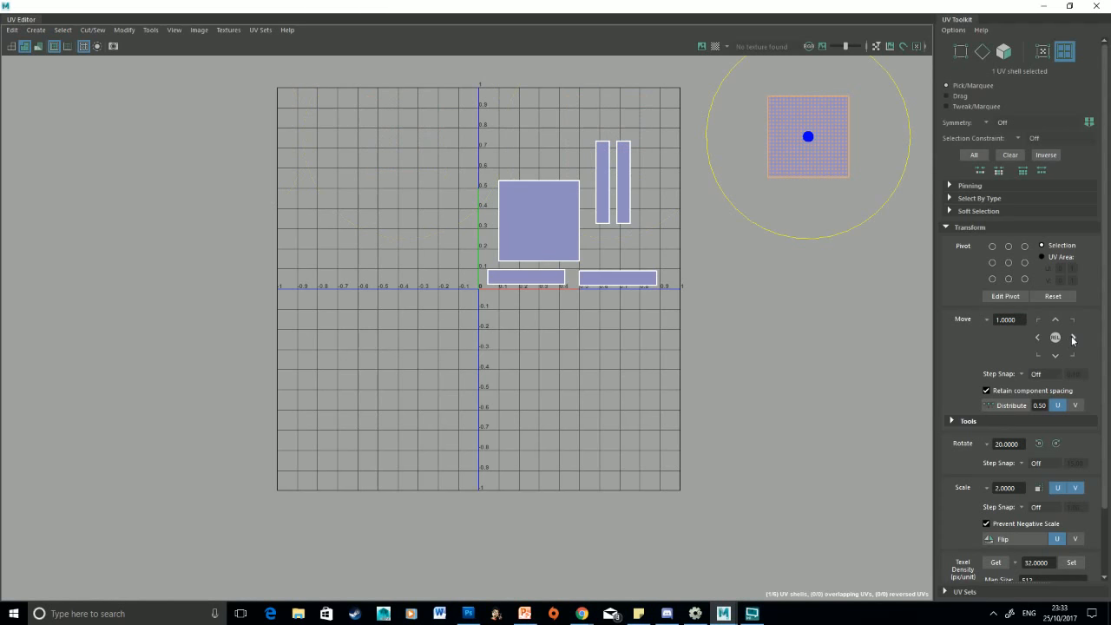
pyautogui.click(1039, 337)
pyautogui.click(1039, 337)
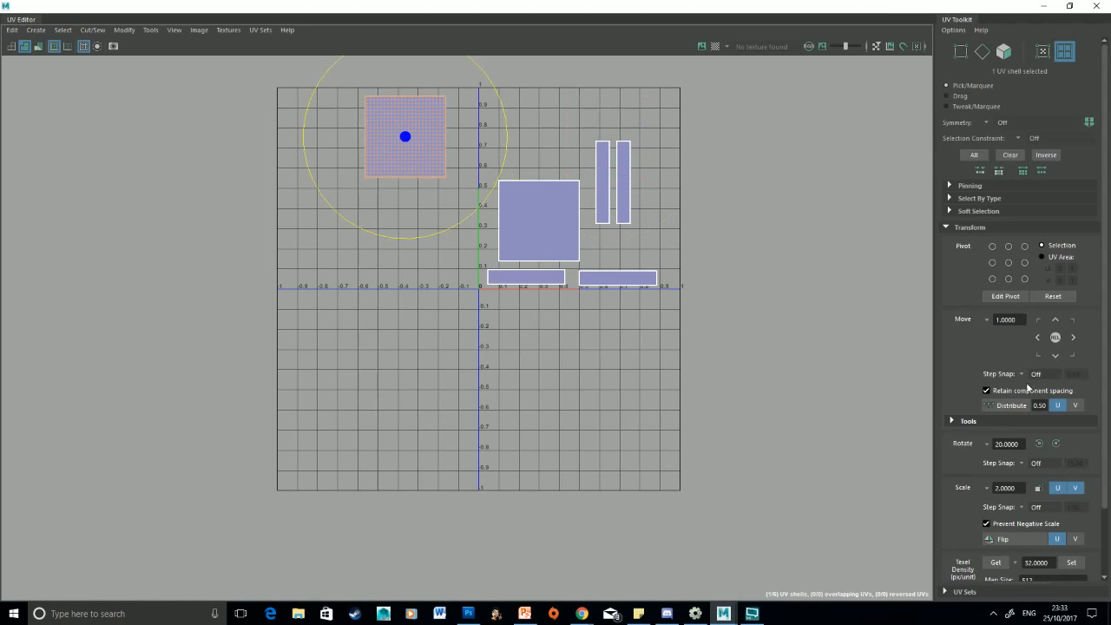
# Set the Move step back to 0.1000 and move the shell right once
pyautogui.click(986, 320)
pyautogui.click(998, 338)
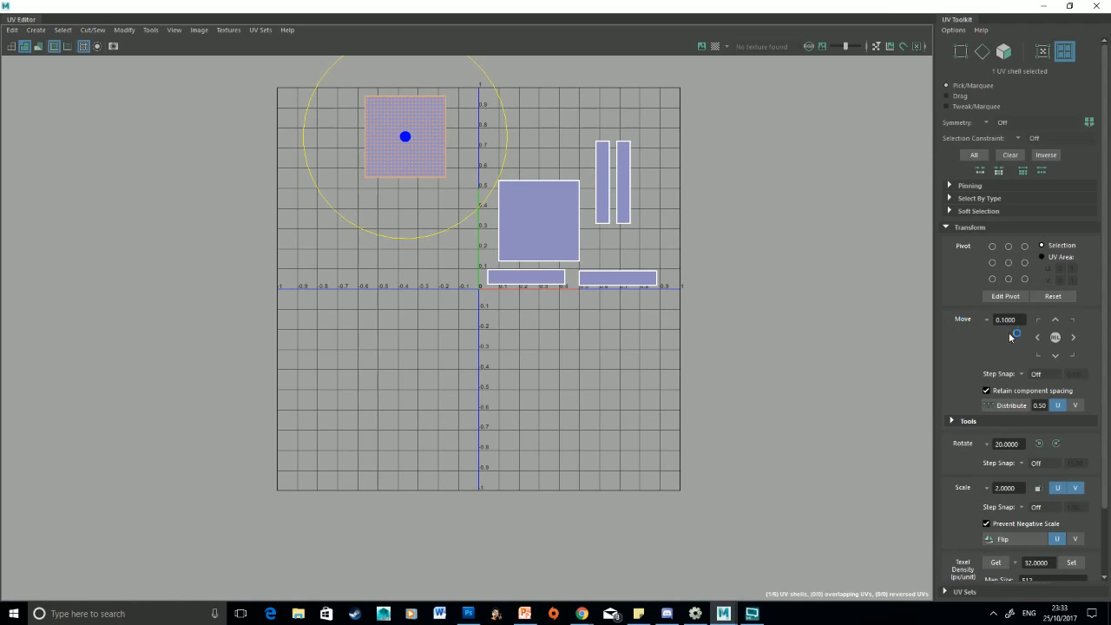
pyautogui.click(1073, 337)
pyautogui.click(1073, 337)
pyautogui.click(1073, 337)
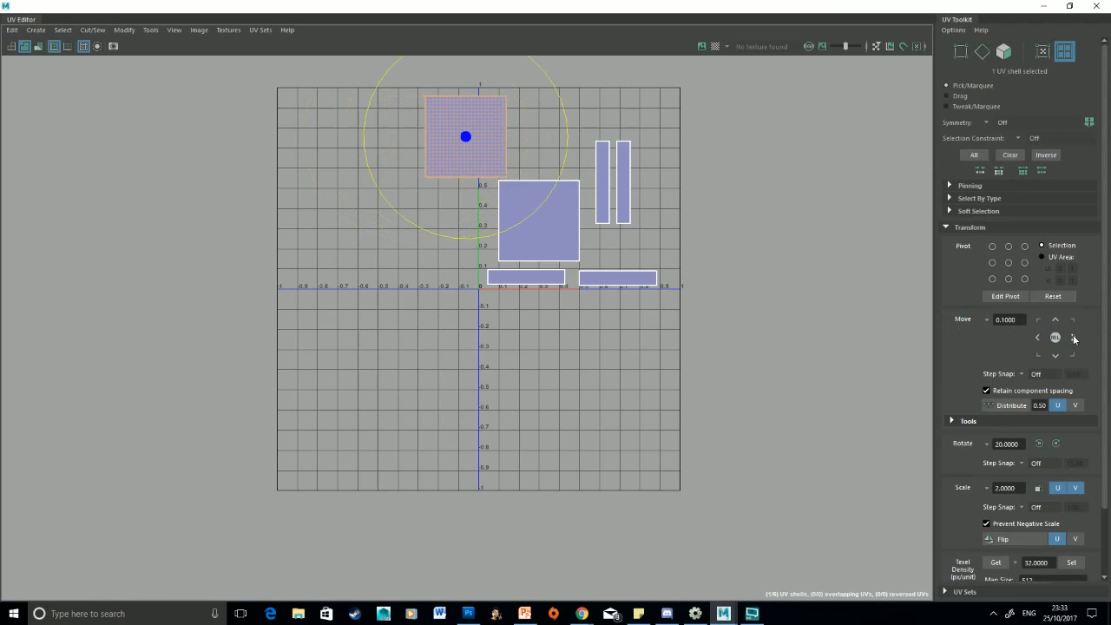
# Change the Move Step Snap option, move the shell left twice, then set Step Snap back to Off
pyautogui.click(1022, 375)
pyautogui.click(1040, 395)
pyautogui.click(1038, 338)
pyautogui.click(1039, 339)
pyautogui.click(1022, 375)
pyautogui.click(1031, 382)
pyautogui.scroll(-2, 1002, 365)
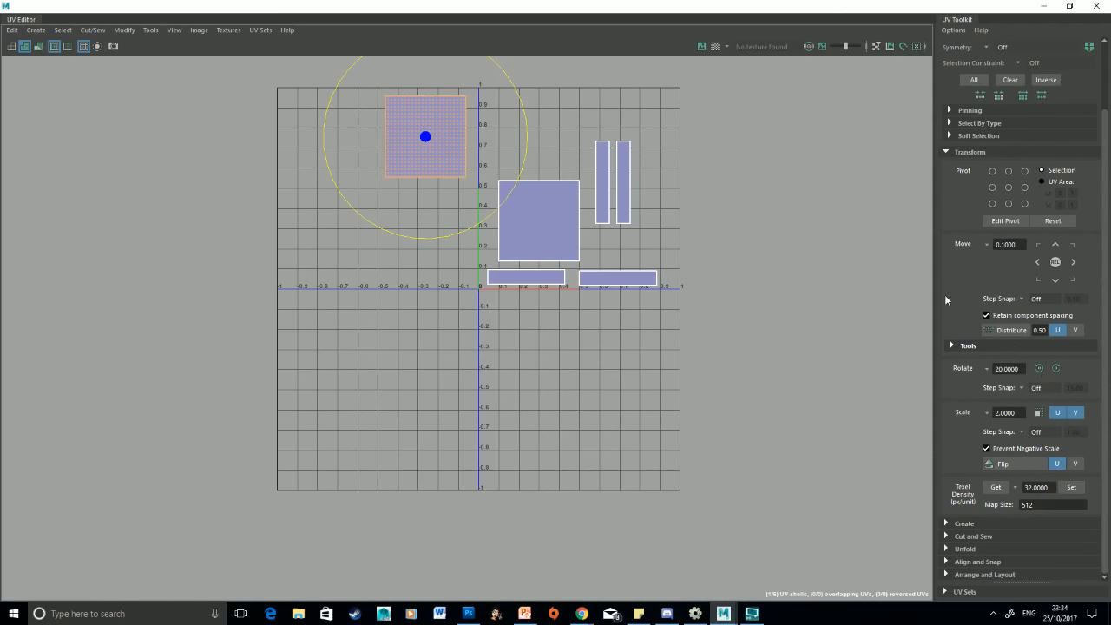
# Select the right thin vertical shell and rotate it 20 degrees one way and back
pyautogui.click(619, 157)
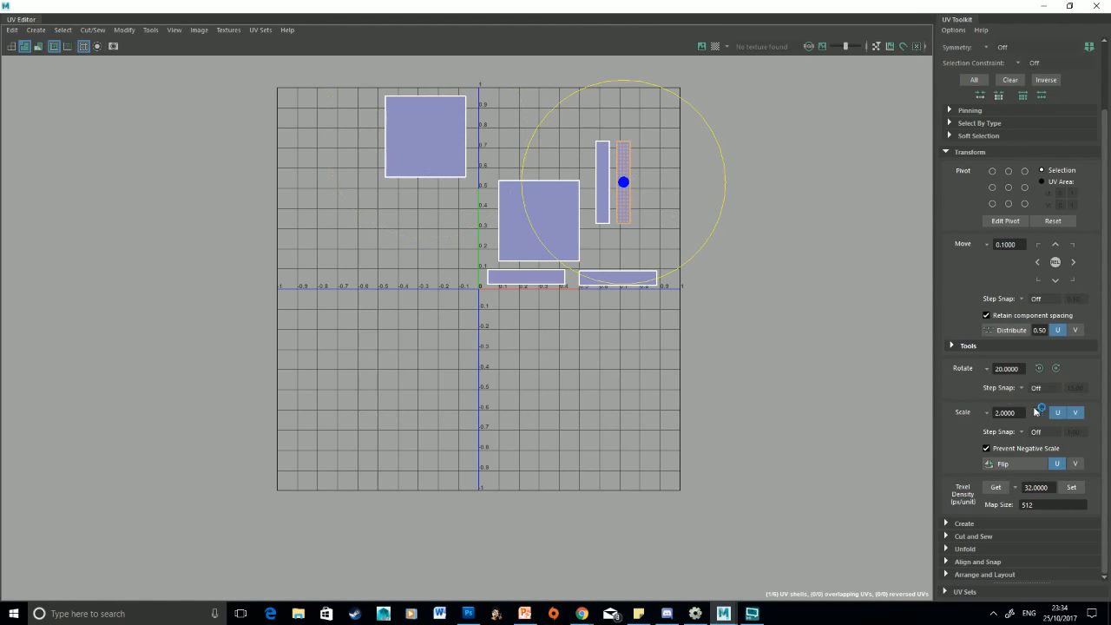
pyautogui.click(1056, 368)
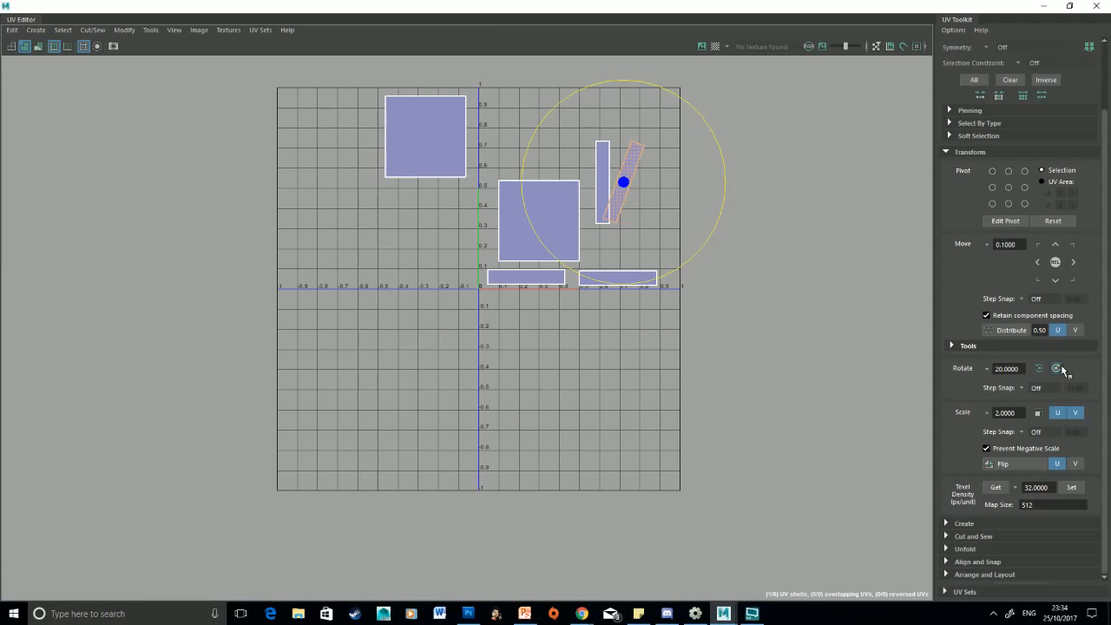
pyautogui.click(1056, 369)
pyautogui.click(1039, 368)
pyautogui.click(1040, 369)
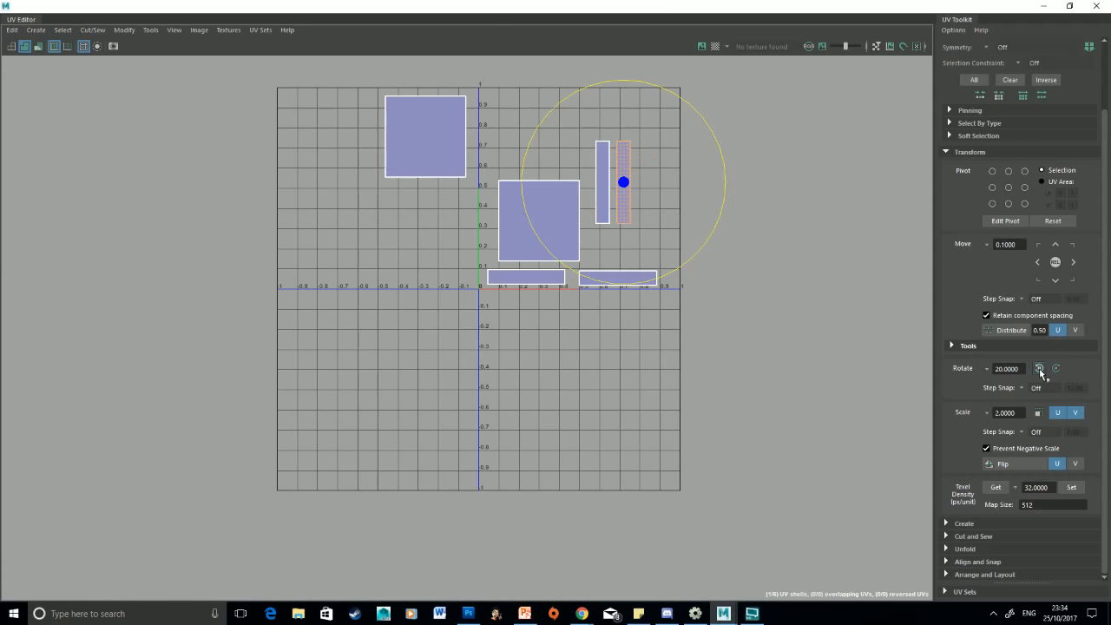
# Set the Rotate step to 45.0000 and rotate the thin shell in 45-degree increments
pyautogui.doubleClick(1009, 370)
pyautogui.click(990, 368)
pyautogui.click(1016, 404)
pyautogui.click(987, 369)
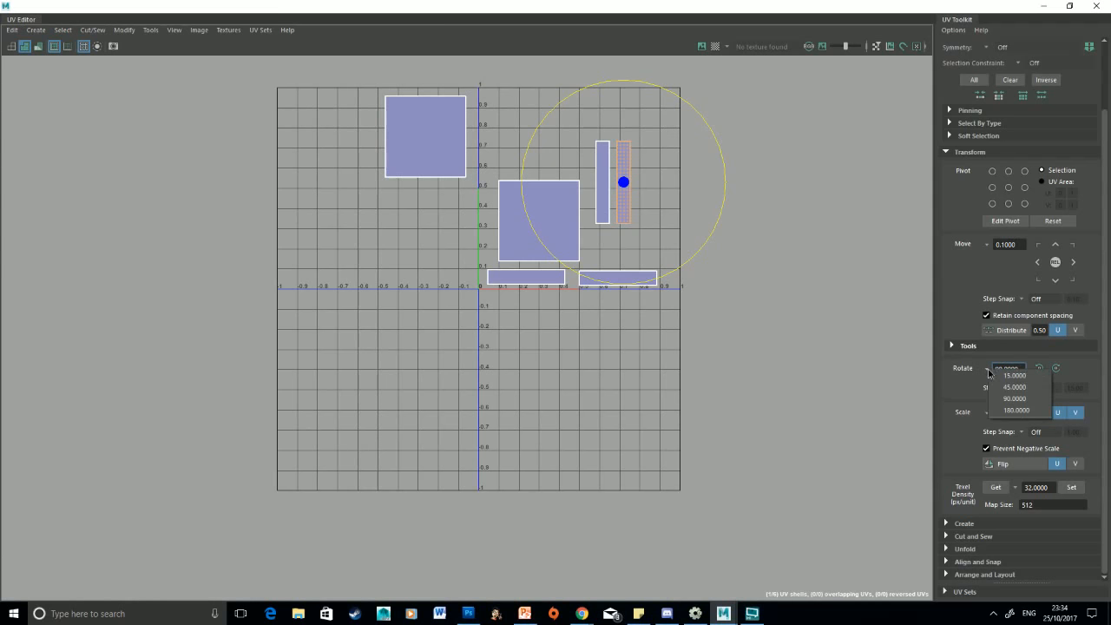
pyautogui.click(1033, 387)
pyautogui.click(1056, 371)
pyautogui.click(1056, 370)
pyautogui.click(1056, 371)
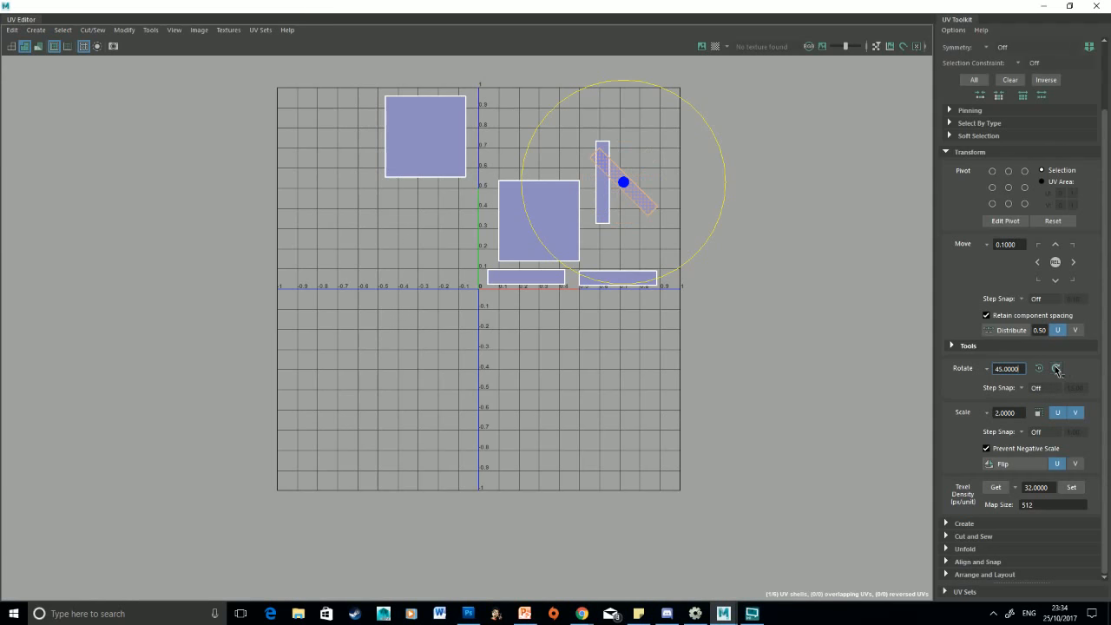
pyautogui.click(1056, 371)
# Set the Rotate step to 30 and rotate the thin shell in 30-degree increments
pyautogui.doubleClick(1006, 371)
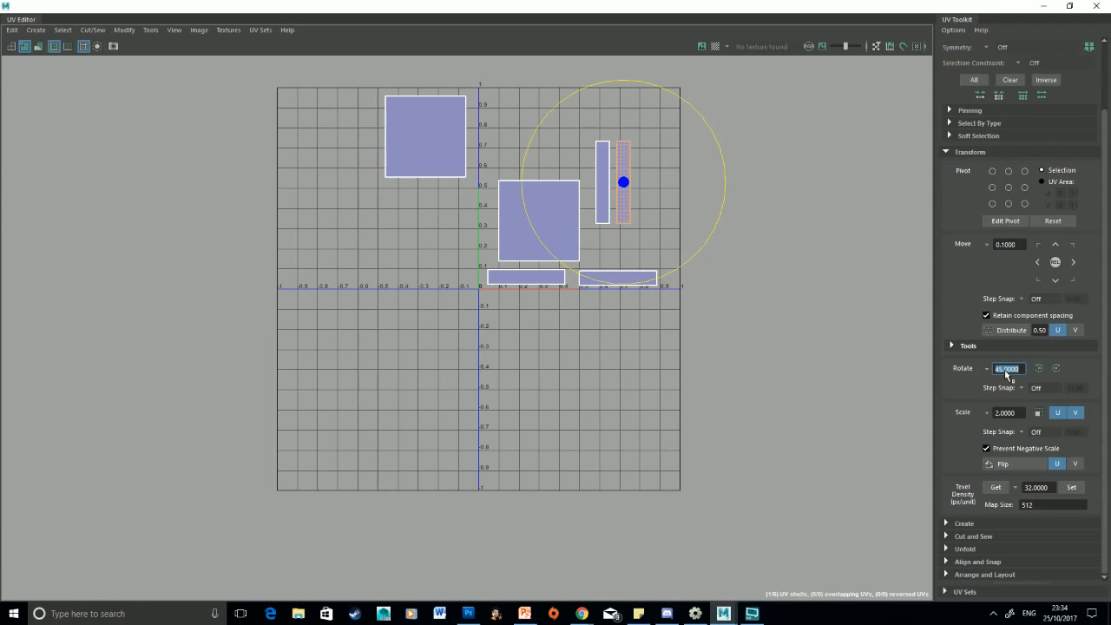
pyautogui.write('30')
pyautogui.click(1056, 368)
pyautogui.click(1056, 369)
pyautogui.click(1056, 369)
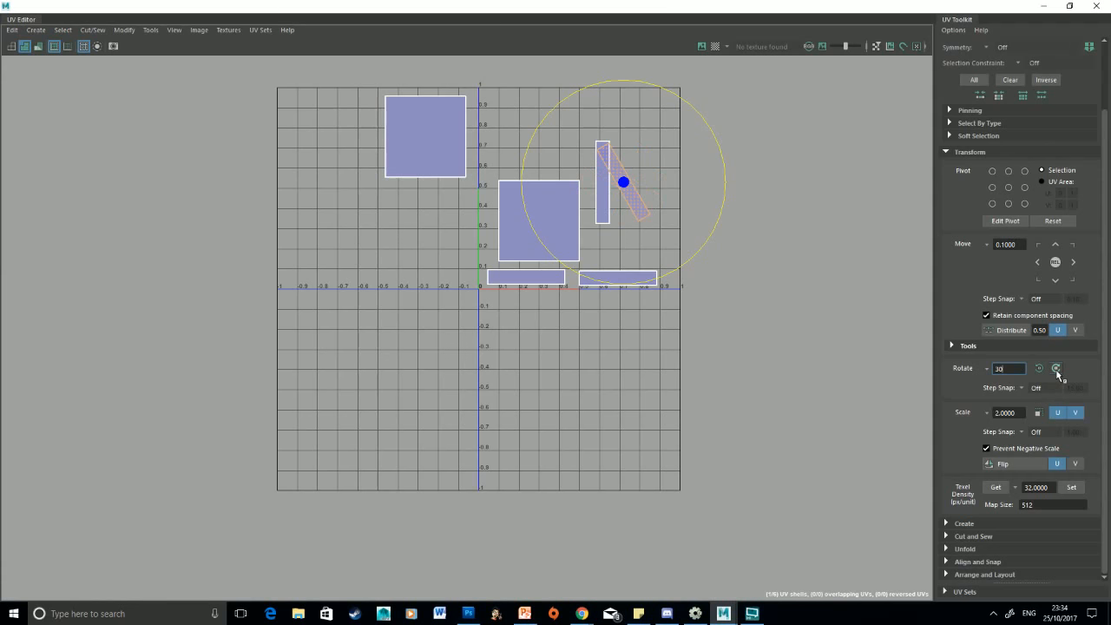
pyautogui.click(1056, 369)
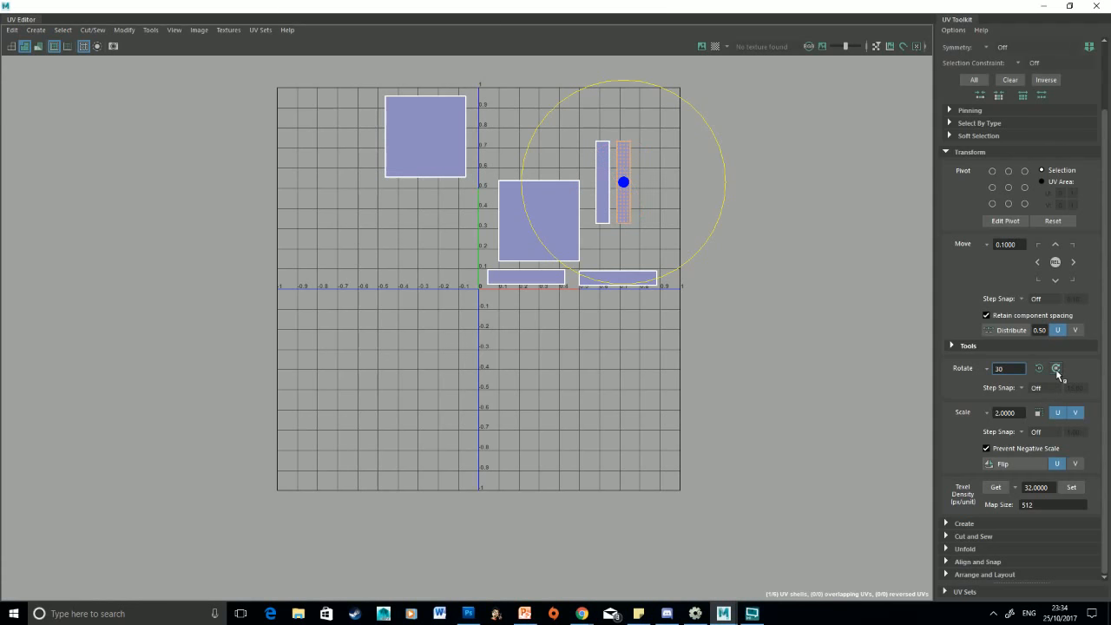
# Set the Rotate step to 90 degrees
pyautogui.doubleClick(1014, 371)
pyautogui.write('90')
pyautogui.press('Return')
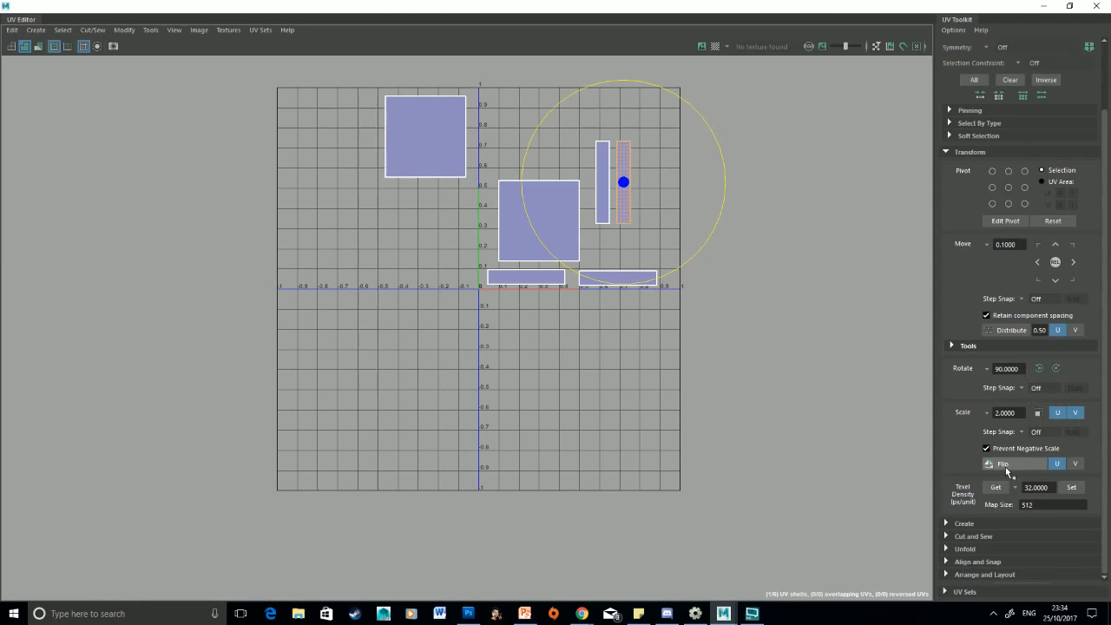
# Select the upper square shell and flip it in U twice
pyautogui.moveTo(548, 196); pyautogui.dragTo(504, 181, button='right')
pyautogui.click(464, 163)
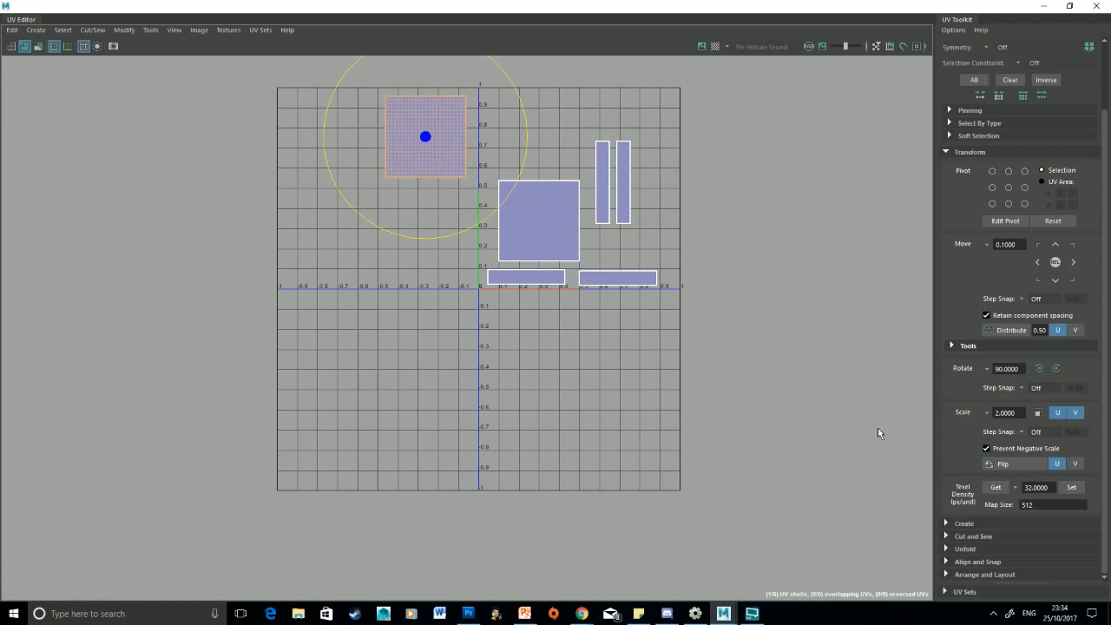
pyautogui.click(998, 467)
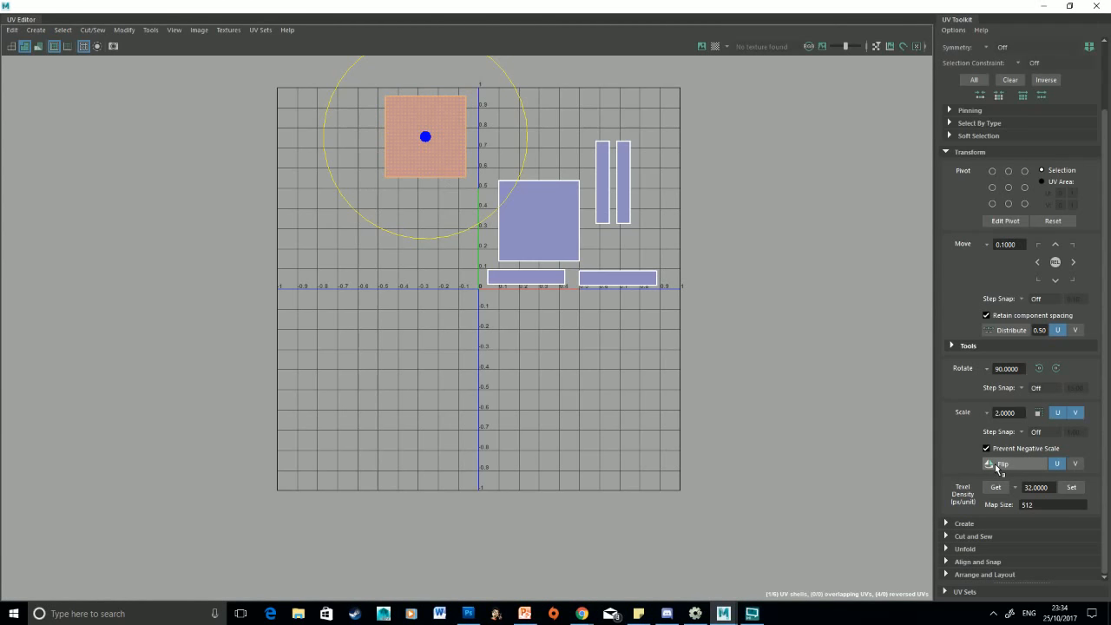
pyautogui.click(998, 467)
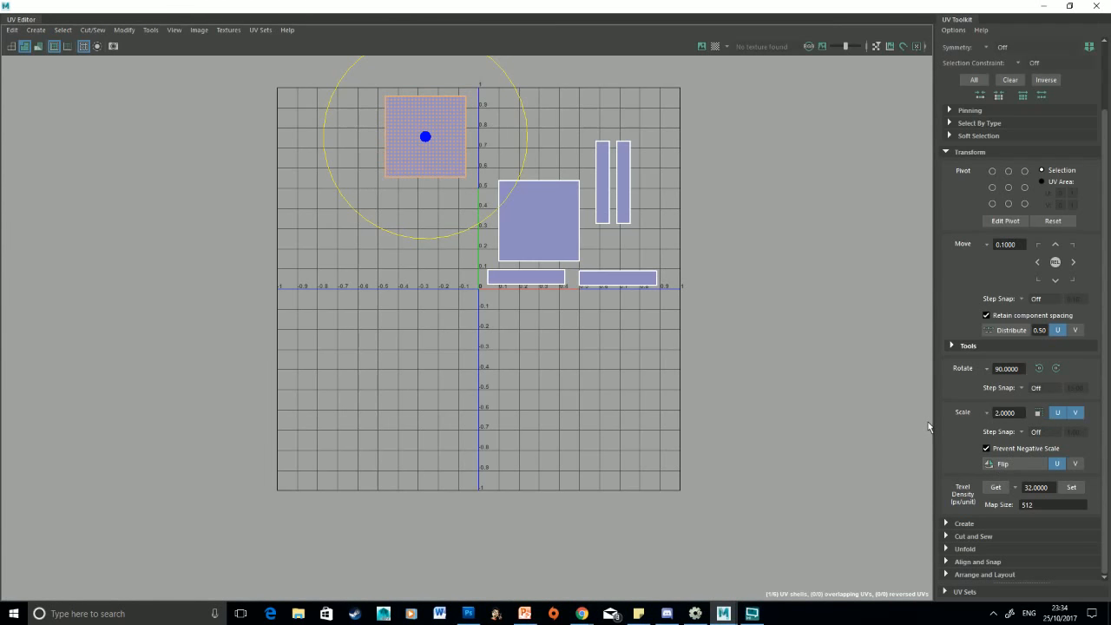